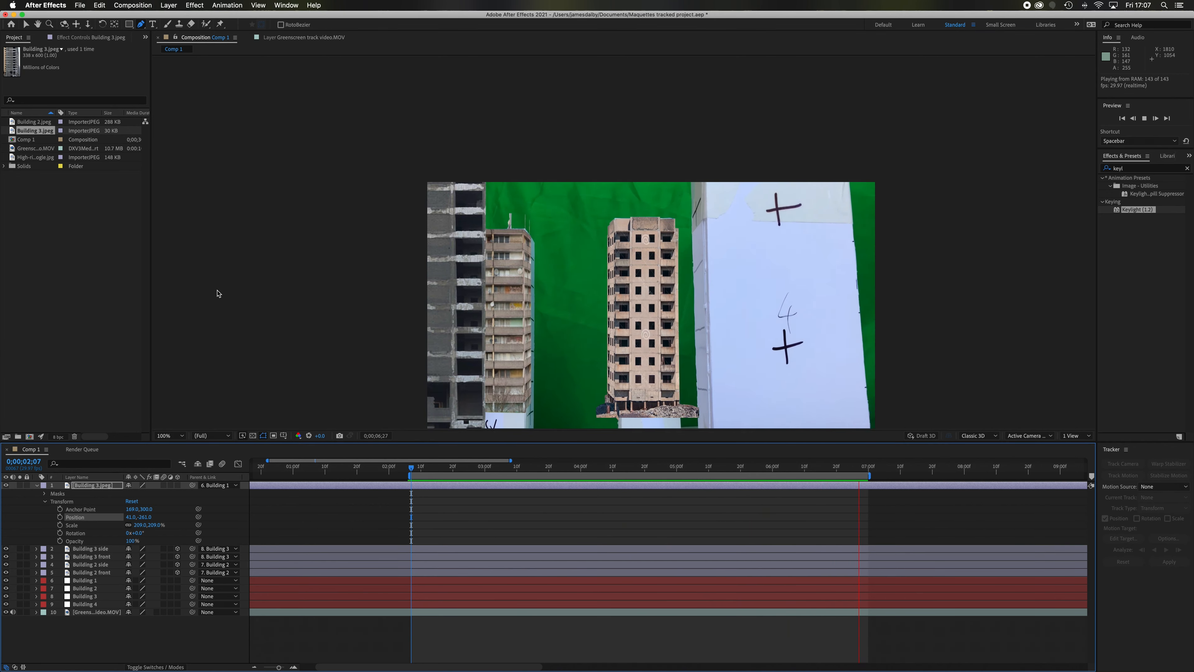
- Start Position keyframing on the Building 3.jpeg layer at 0;00;04;18
key("space")
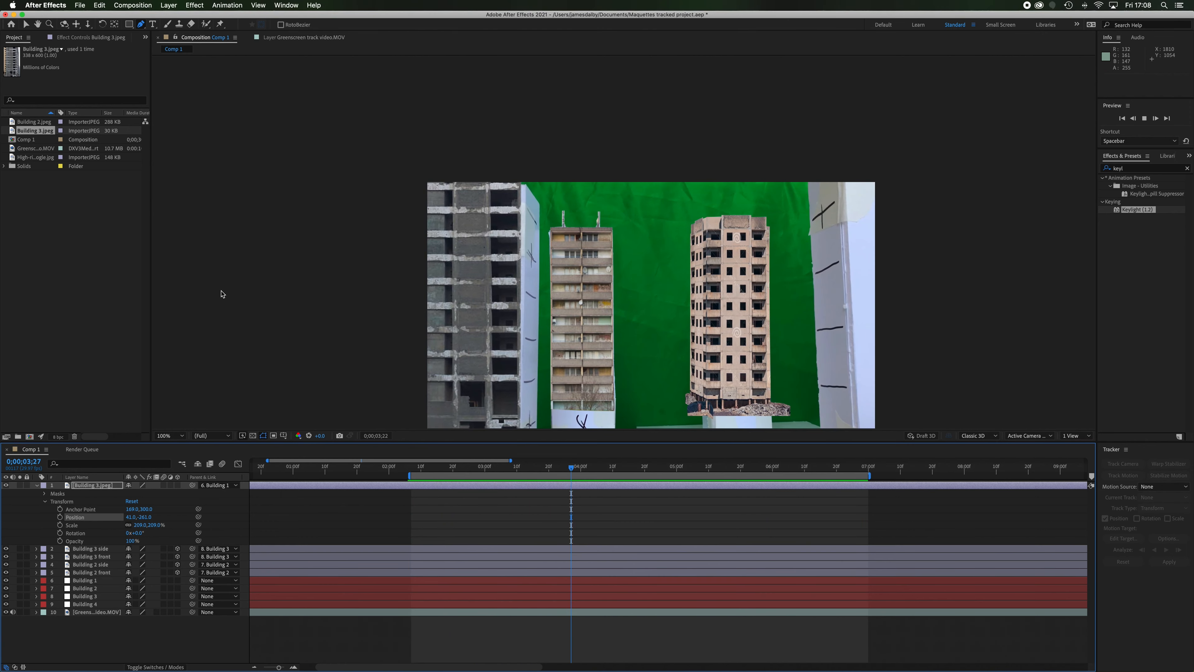
left_click_drag(572, 471, 638, 476)
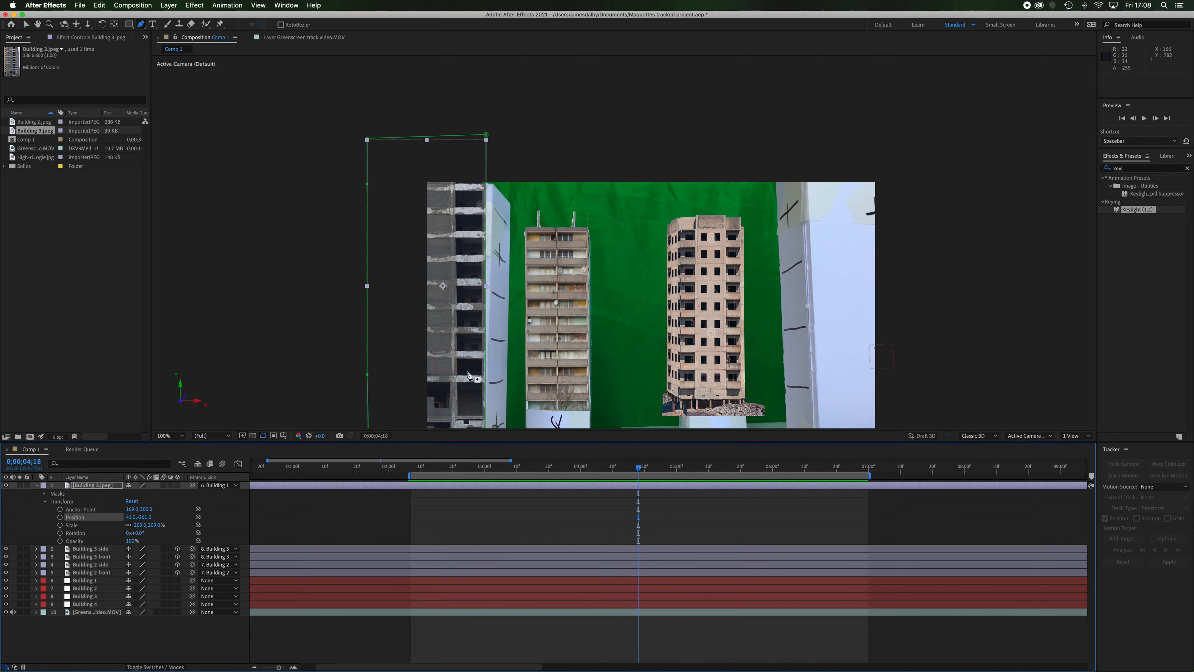
left_click(60, 517)
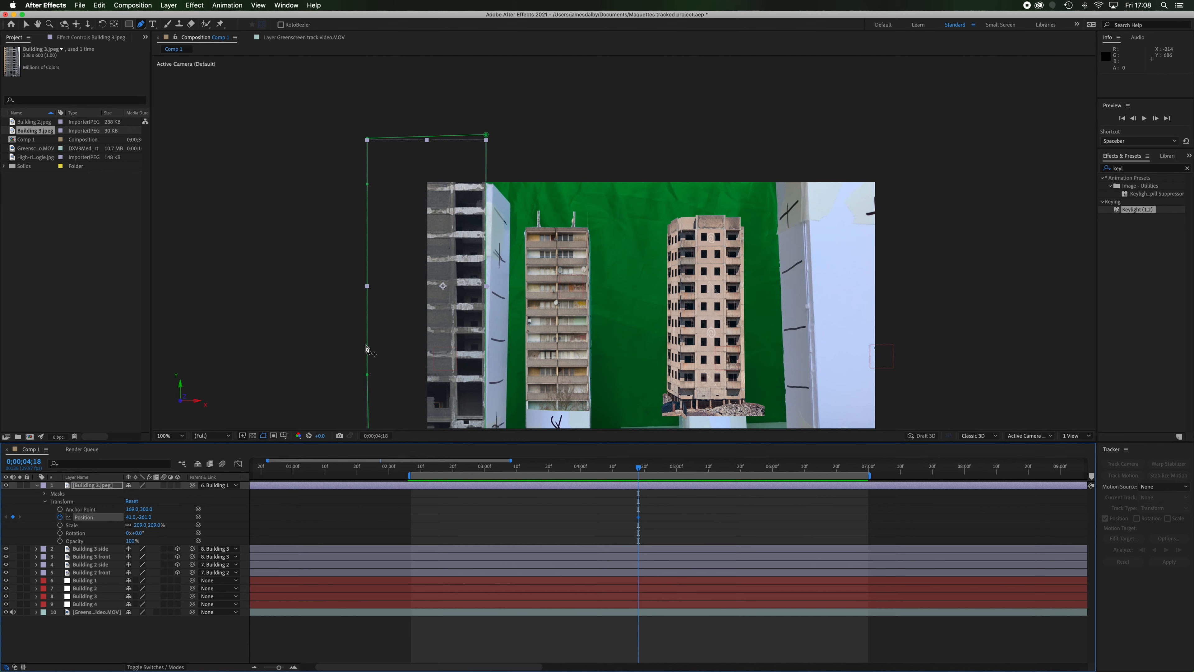
- Hide the building layer's image and keyframe its X position at -214 at 0;00;06;09, matching the model's edge
left_click(6, 486)
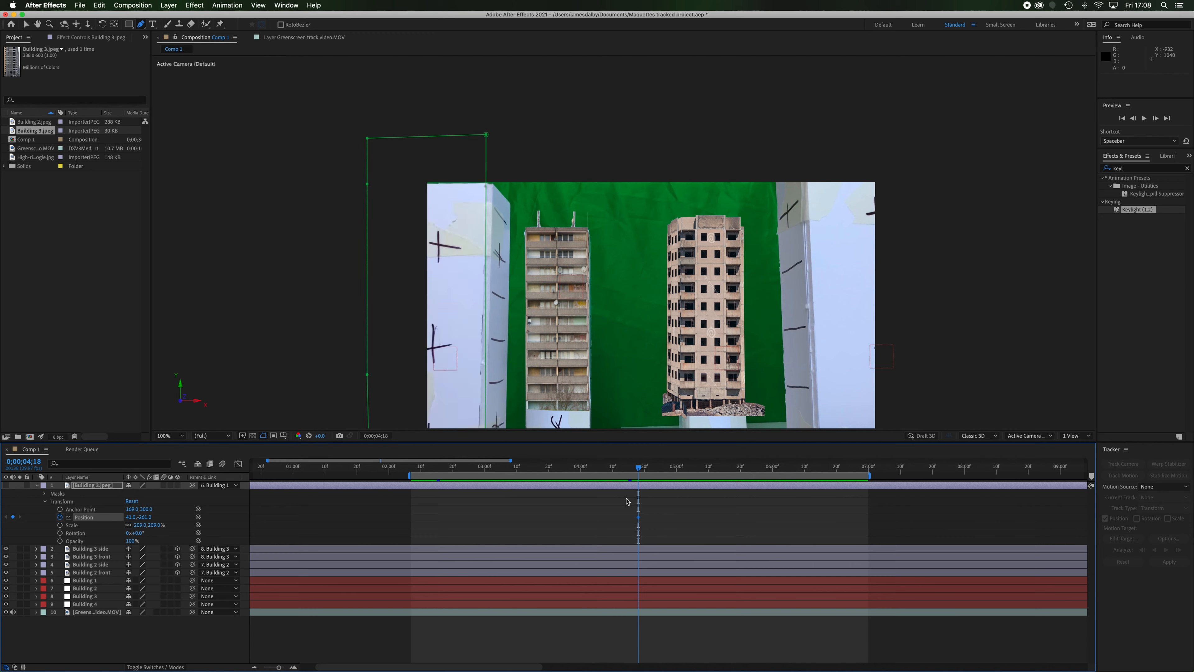
left_click_drag(640, 471, 801, 488)
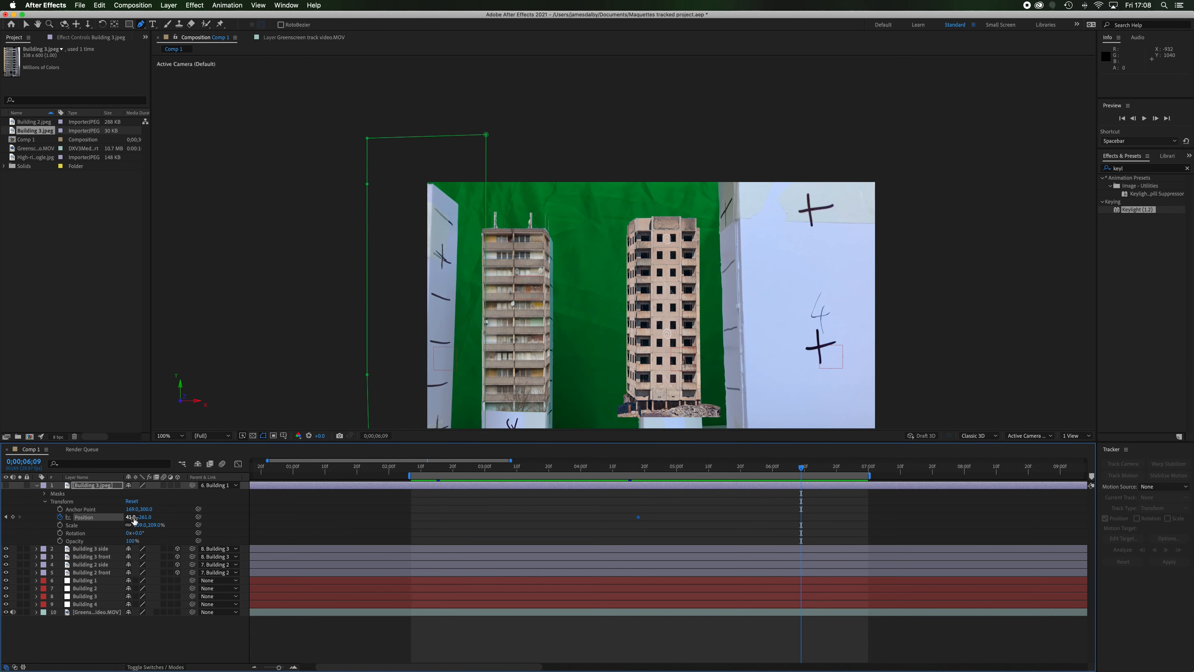
left_click_drag(133, 519, 14, 517)
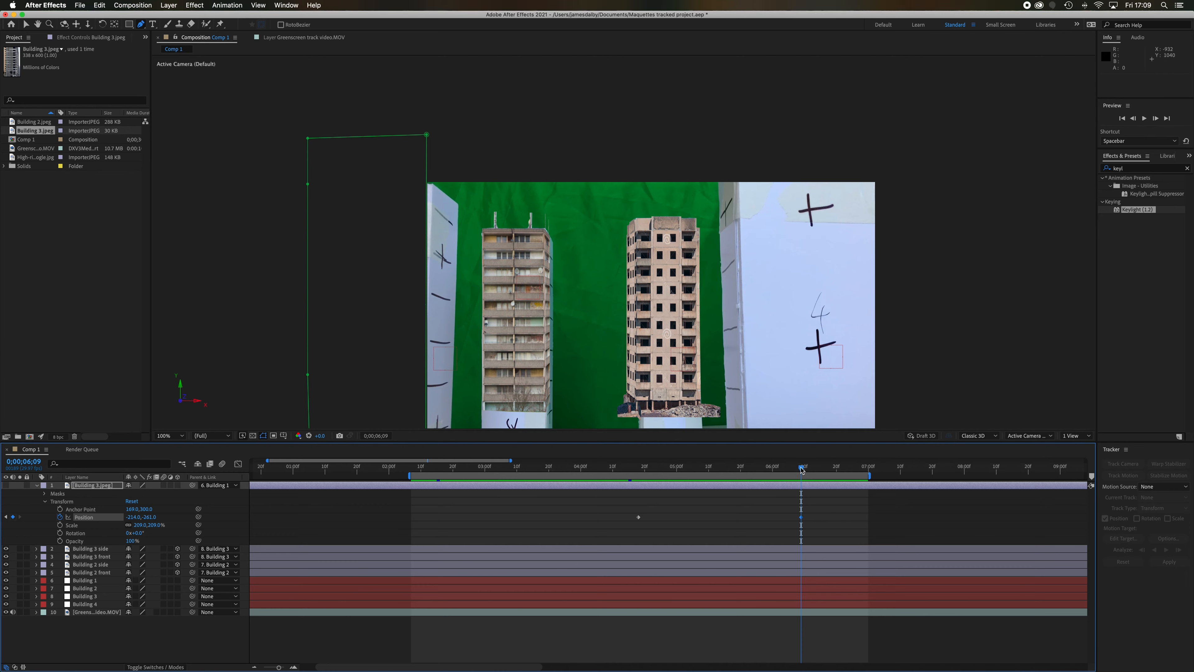
- Play back the position animation with the building layer hidden and shown to check how it follows the model
left_click_drag(801, 468, 460, 467)
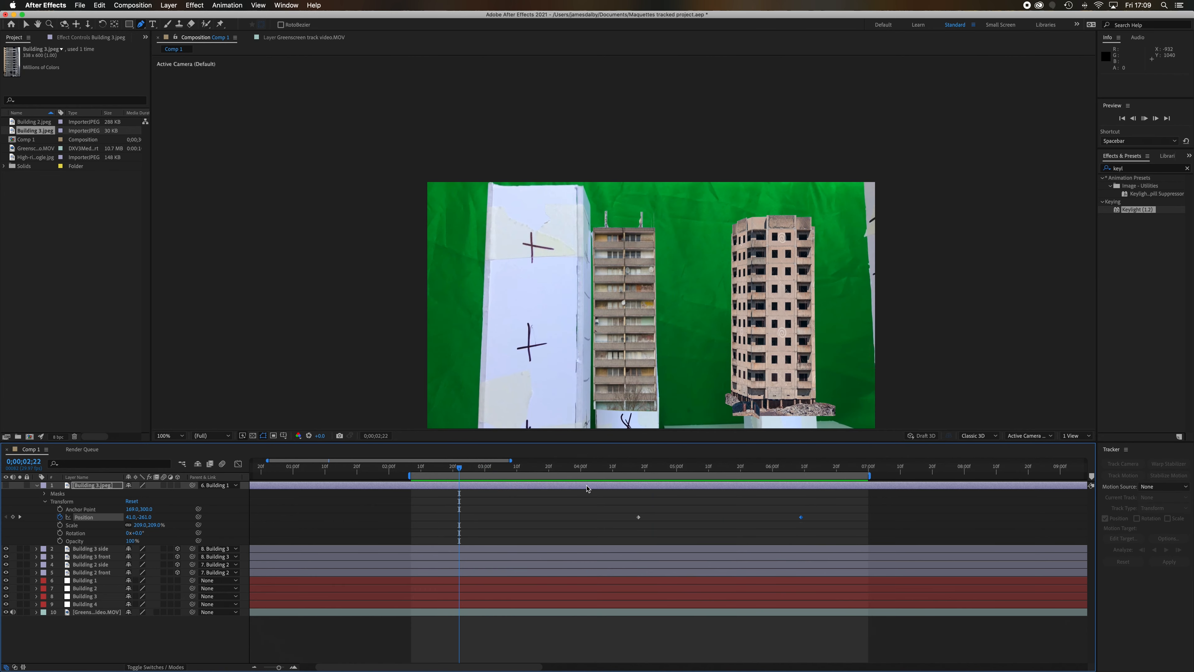
key("space")
key("space")
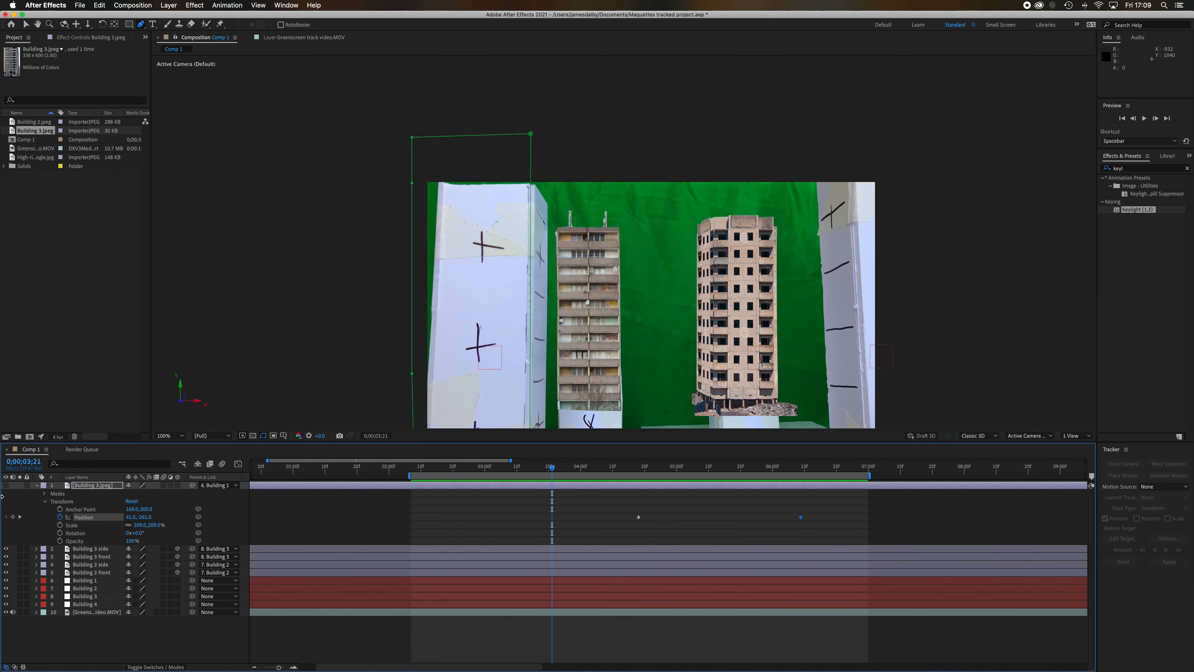
left_click(6, 485)
key("space")
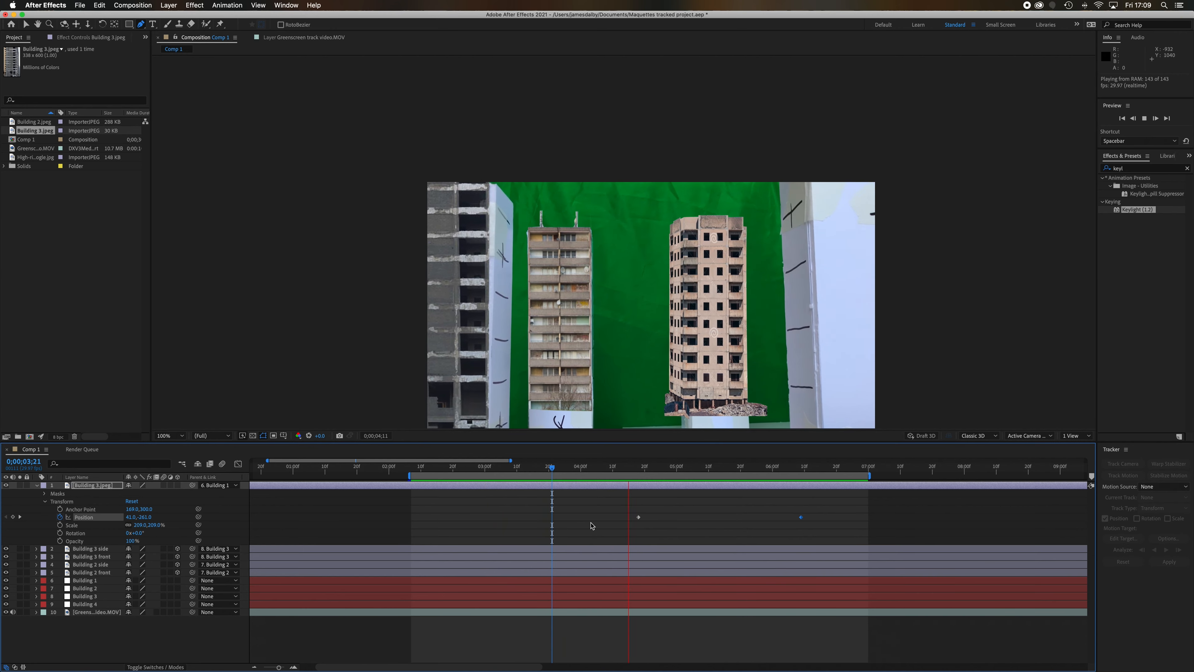
key("space")
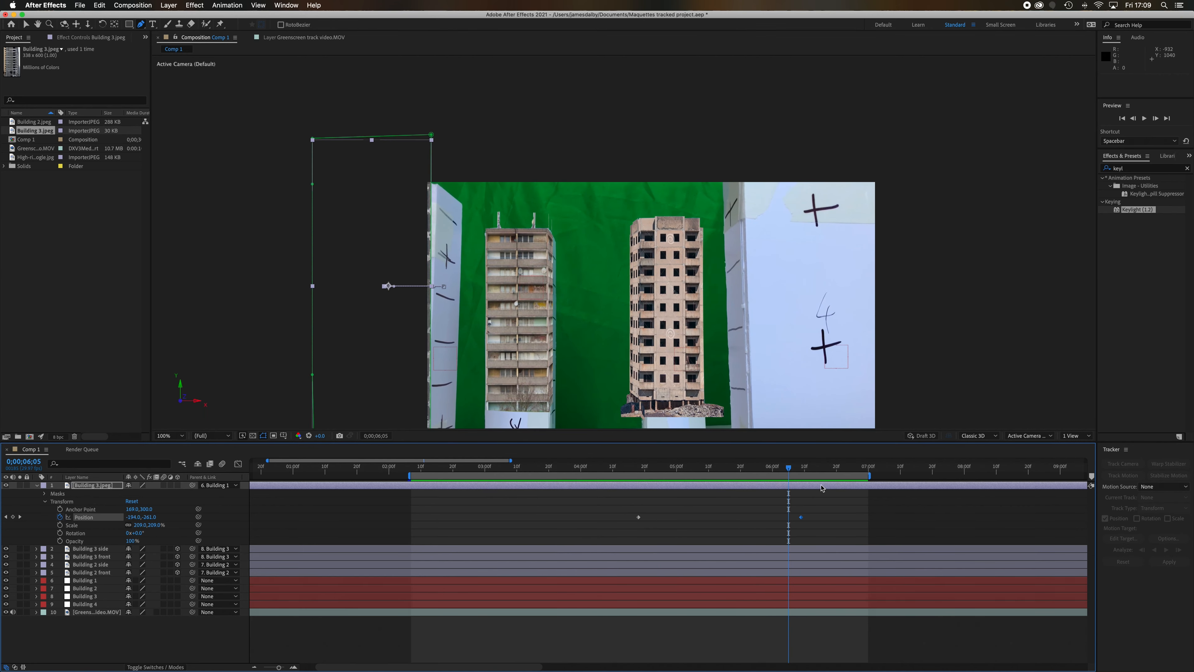
- Hide the building layer and add corrective Position keyframes at 0;00;05;14 with X at -103 and at 0;00;05;01
left_click_drag(795, 472, 719, 475)
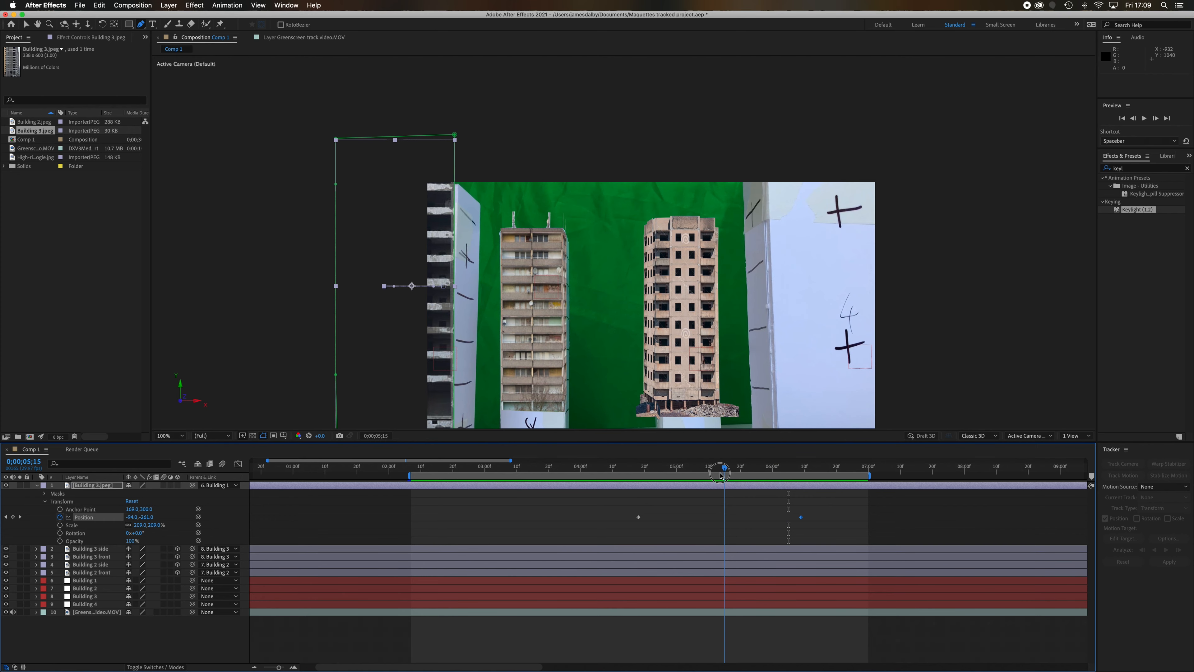
left_click(718, 475)
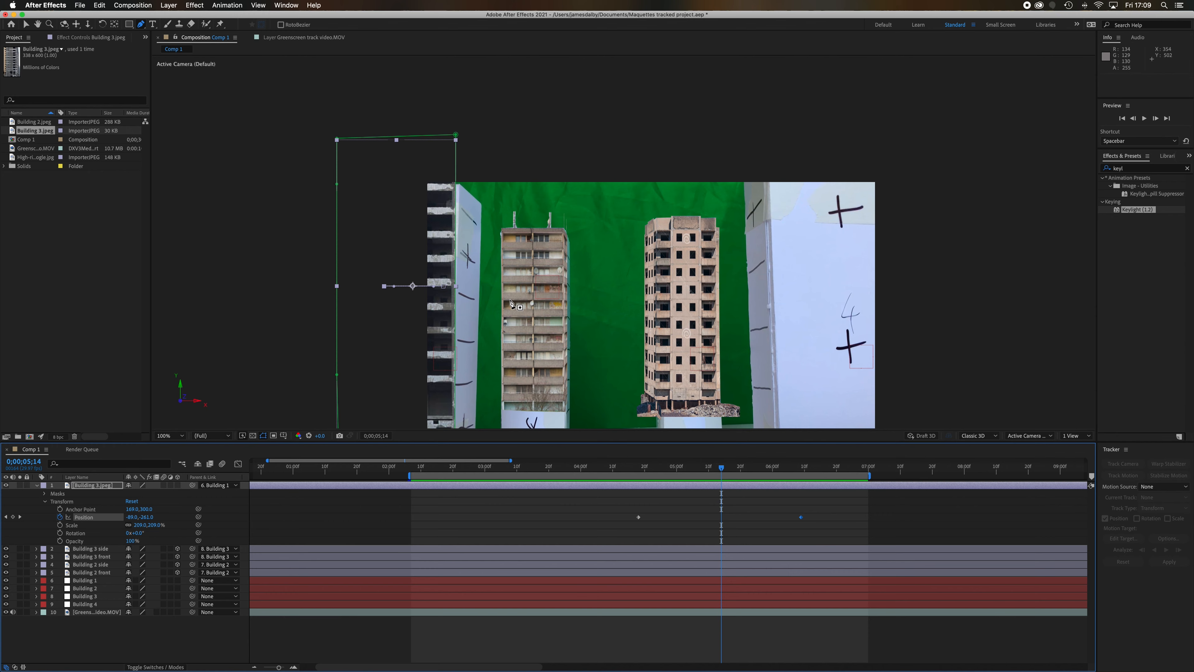
left_click(6, 485)
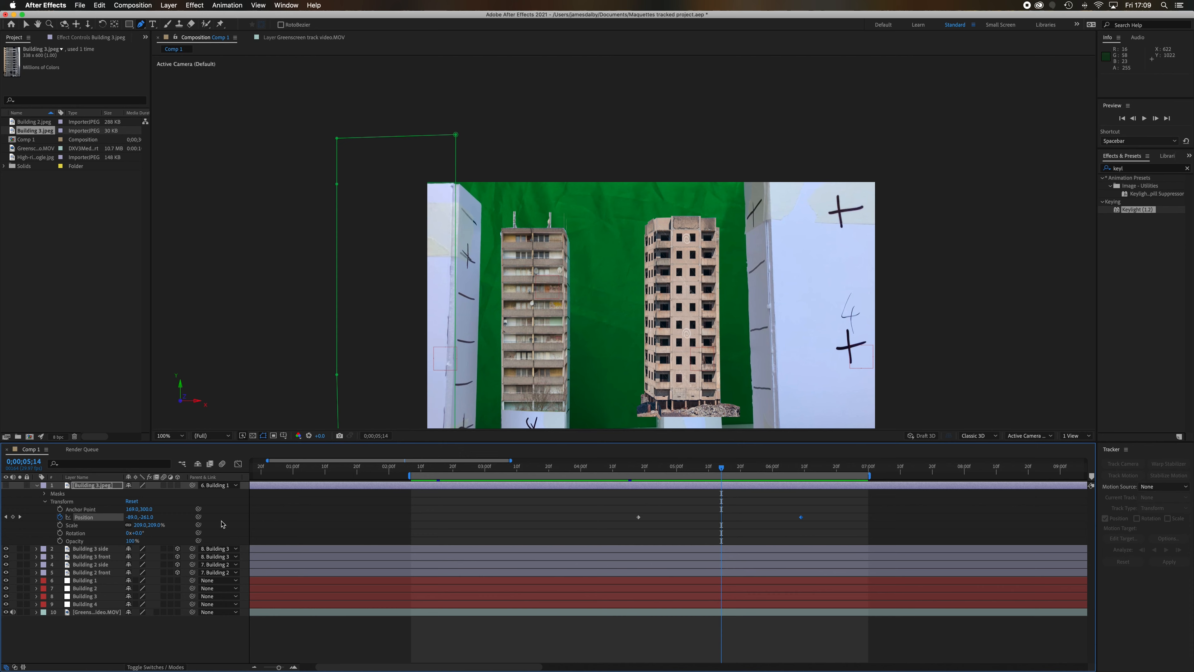
left_click_drag(134, 517, 127, 518)
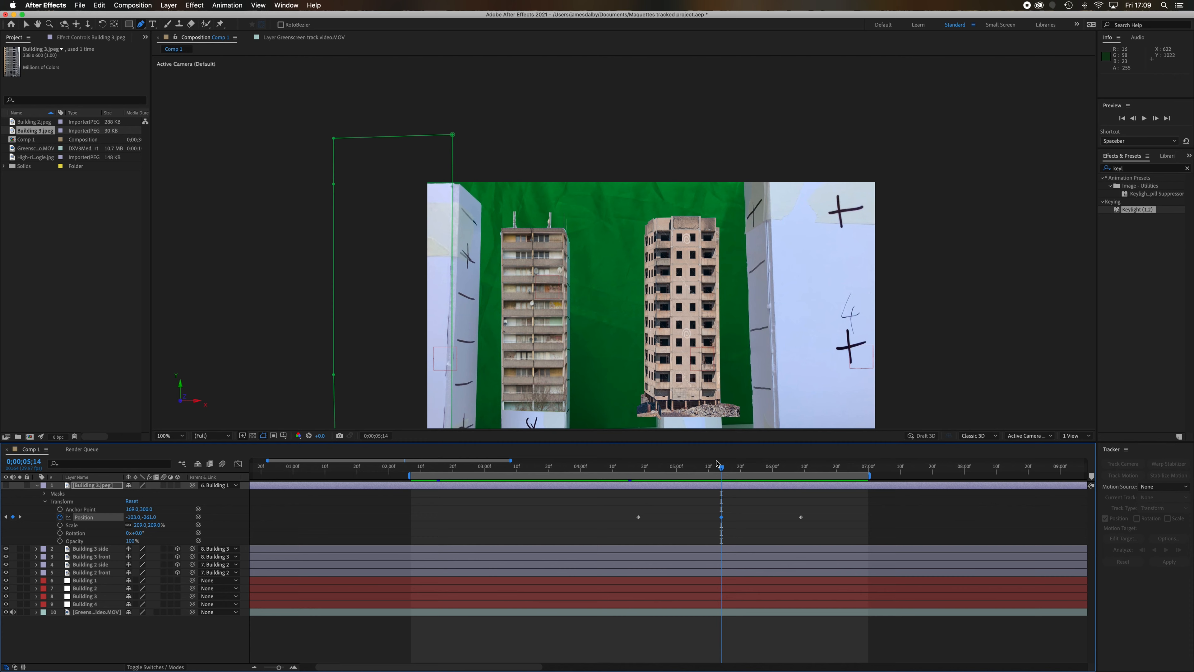
left_click_drag(723, 470, 683, 472)
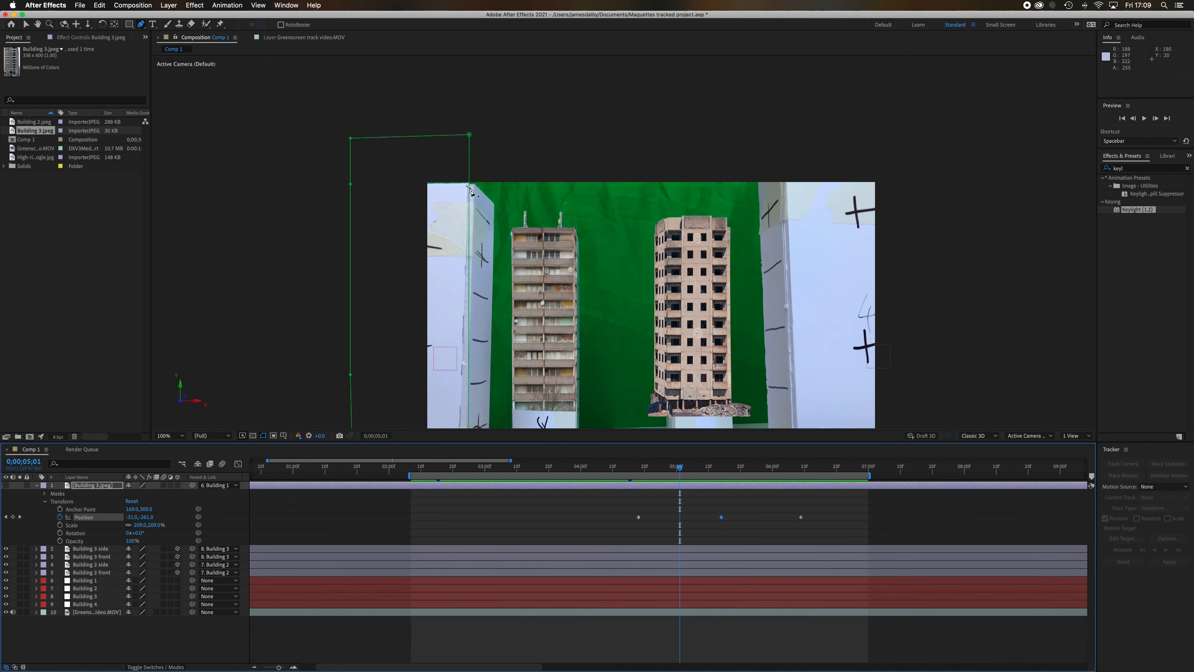
left_click_drag(132, 518, 130, 518)
- Check the mask alignment at 0;00;05;28, unhide the building layer and play back the corrected motion from 0;00;04;13
left_click_drag(681, 471, 766, 472)
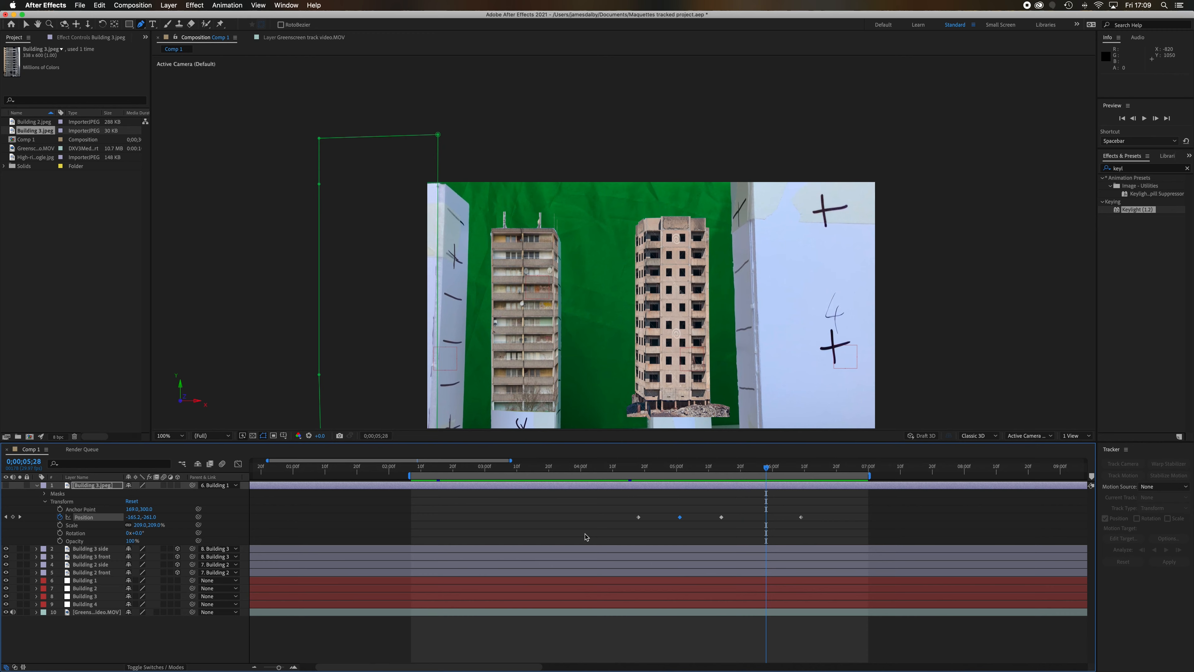
left_click_drag(766, 470, 611, 476)
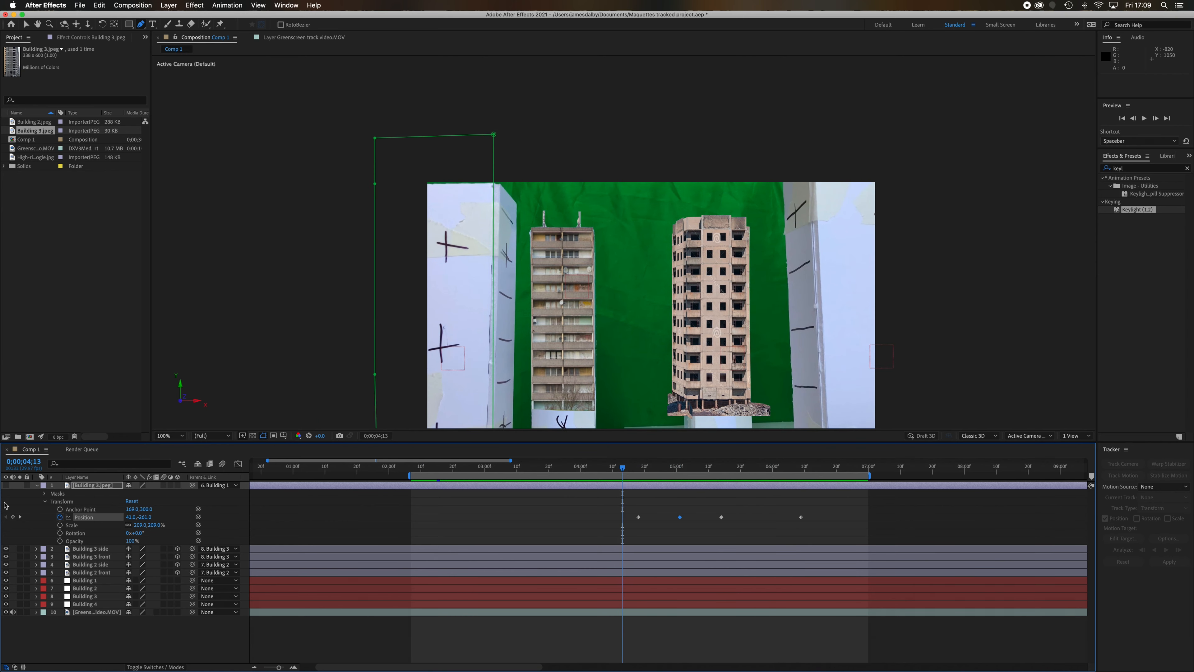
left_click(6, 485)
key("space")
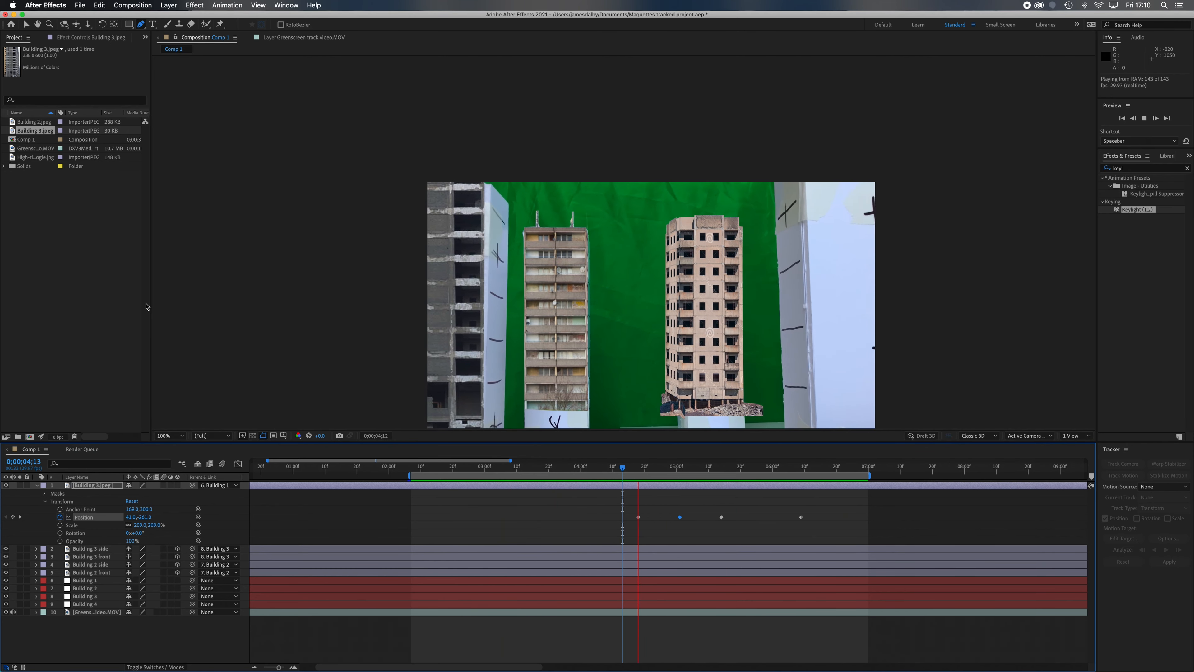
key("space")
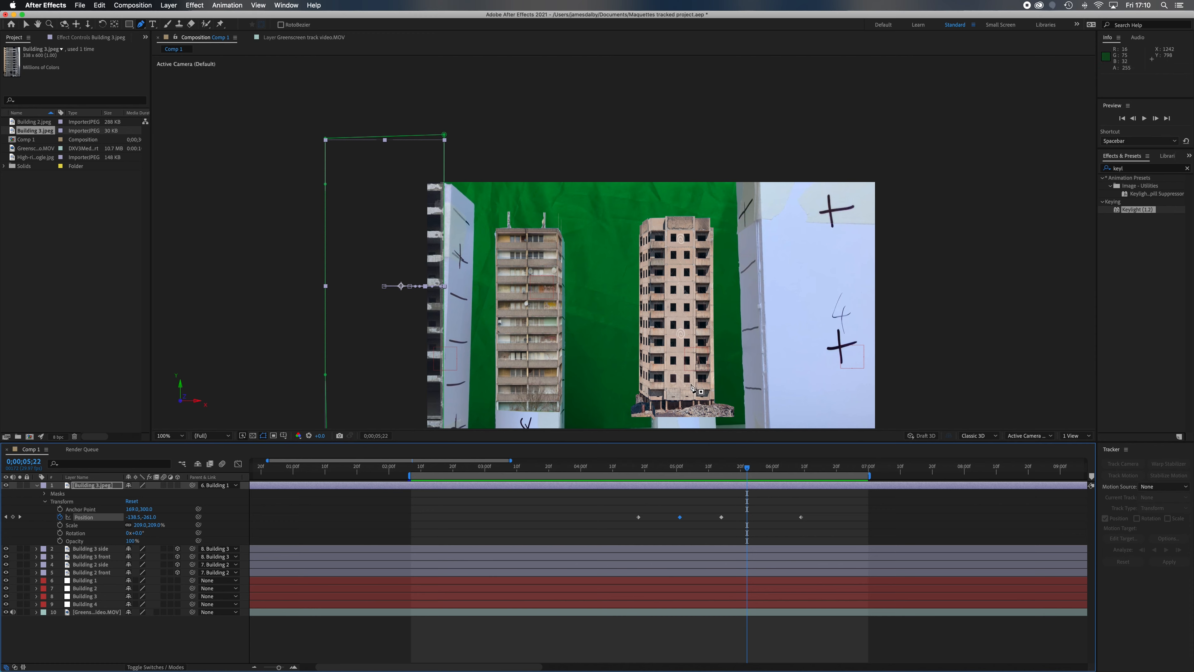
mouse_move(749, 469)
left_mouse_down()
mouse_move(817, 472)
mouse_move(706, 471)
mouse_move(733, 471)
left_mouse_up()
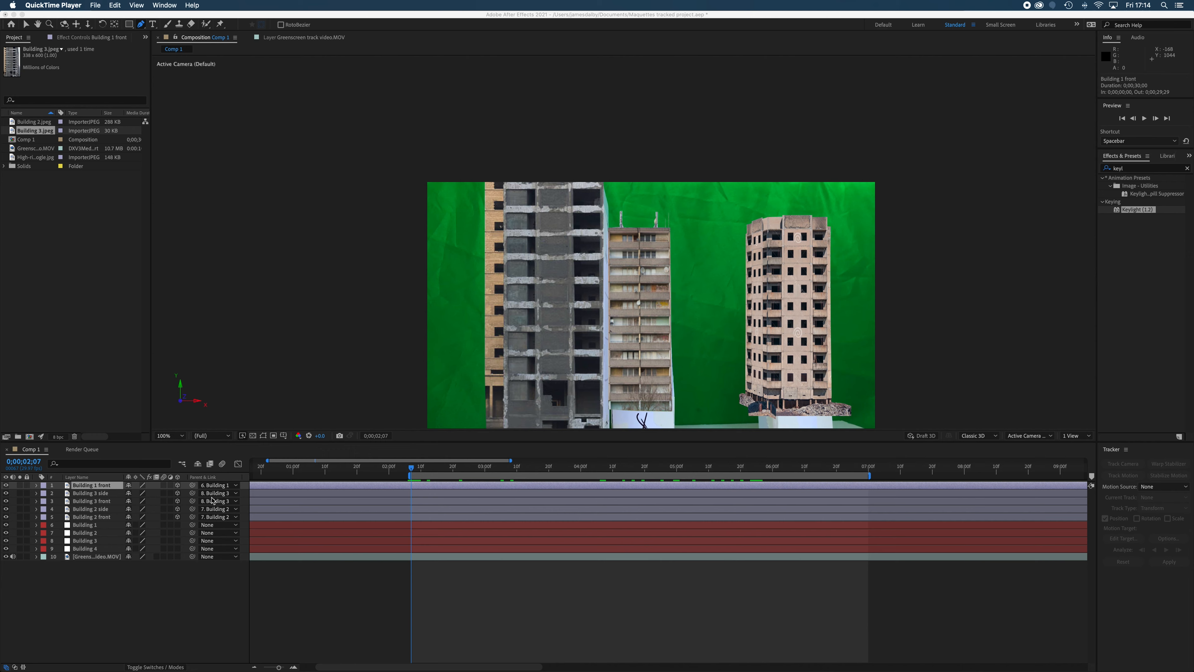
- Duplicate the Building 1 front layer and rename the copy as Building 1 side
left_click(108, 490)
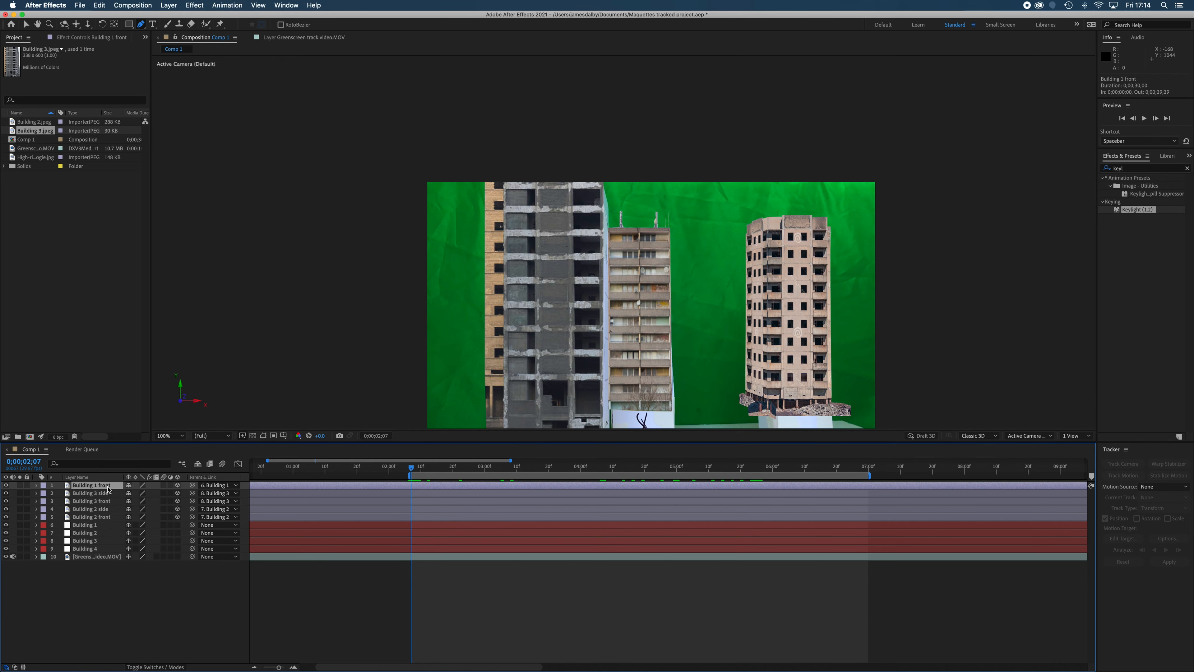
key("super+d")
right_click(113, 488)
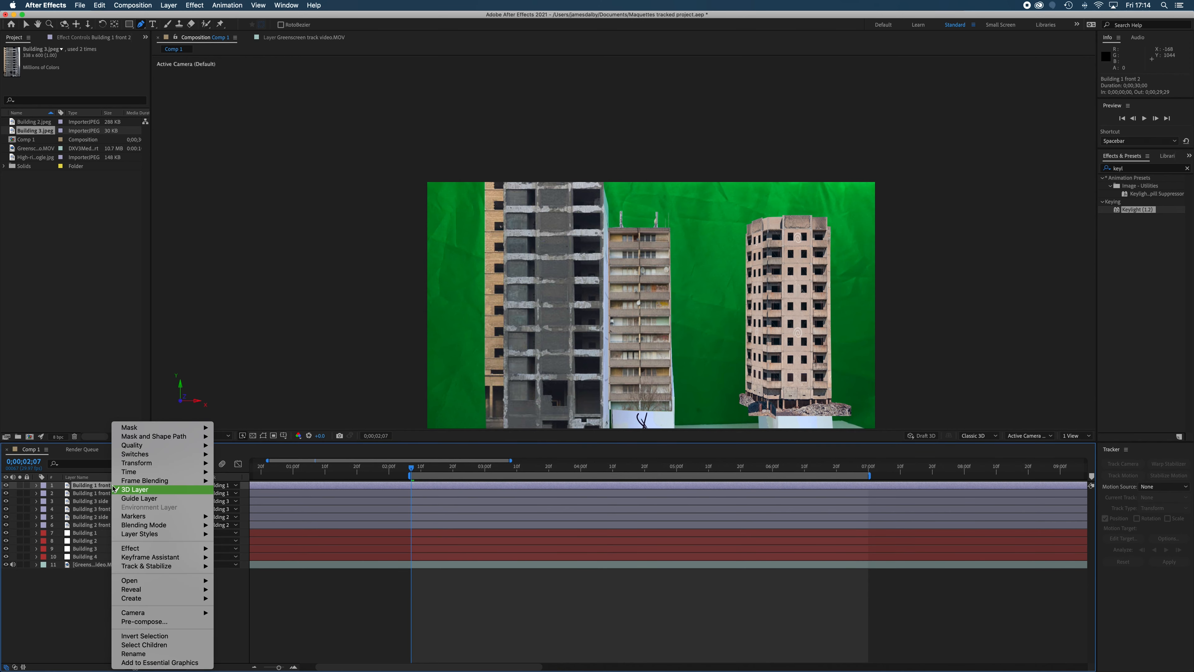
left_click(134, 654)
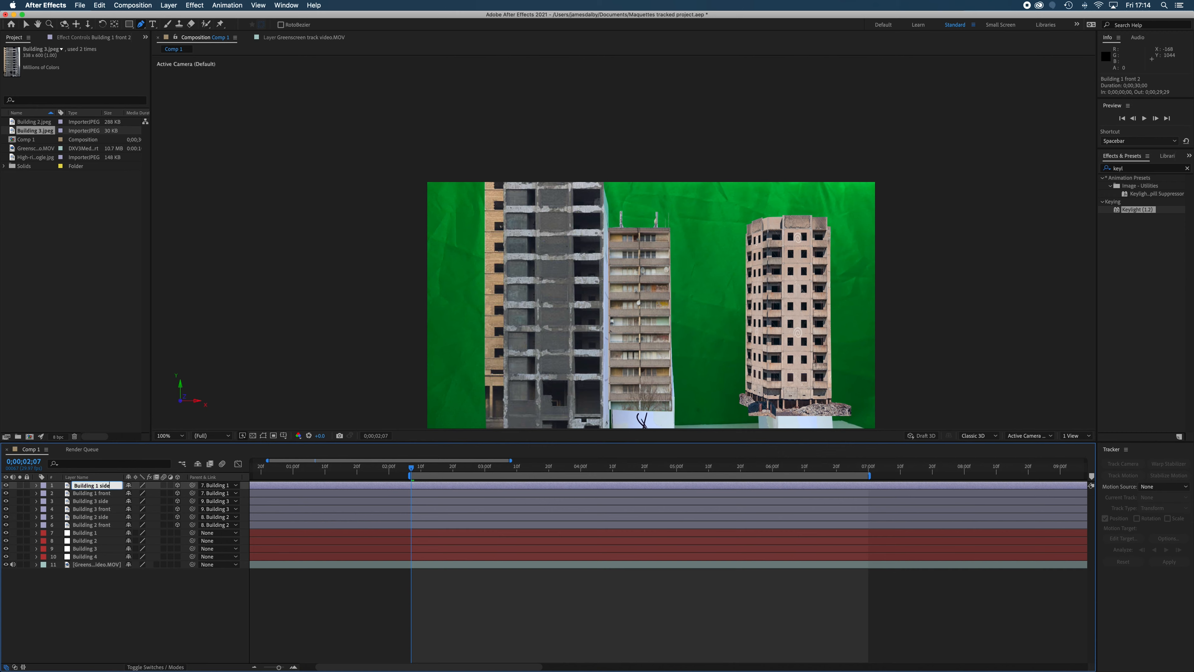
type("Building 1 side")
left_click(142, 598)
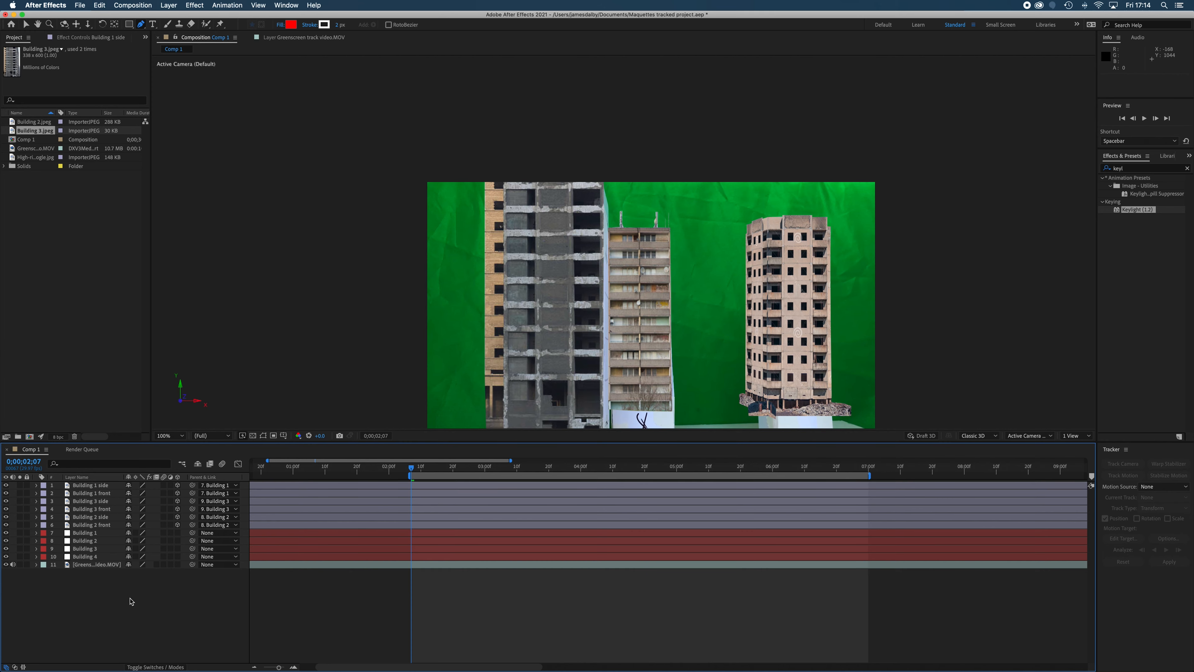
- Reveal the Building 1 side layer's transform properties and remove all of its Position keyframes
left_click(37, 485)
left_click(44, 501)
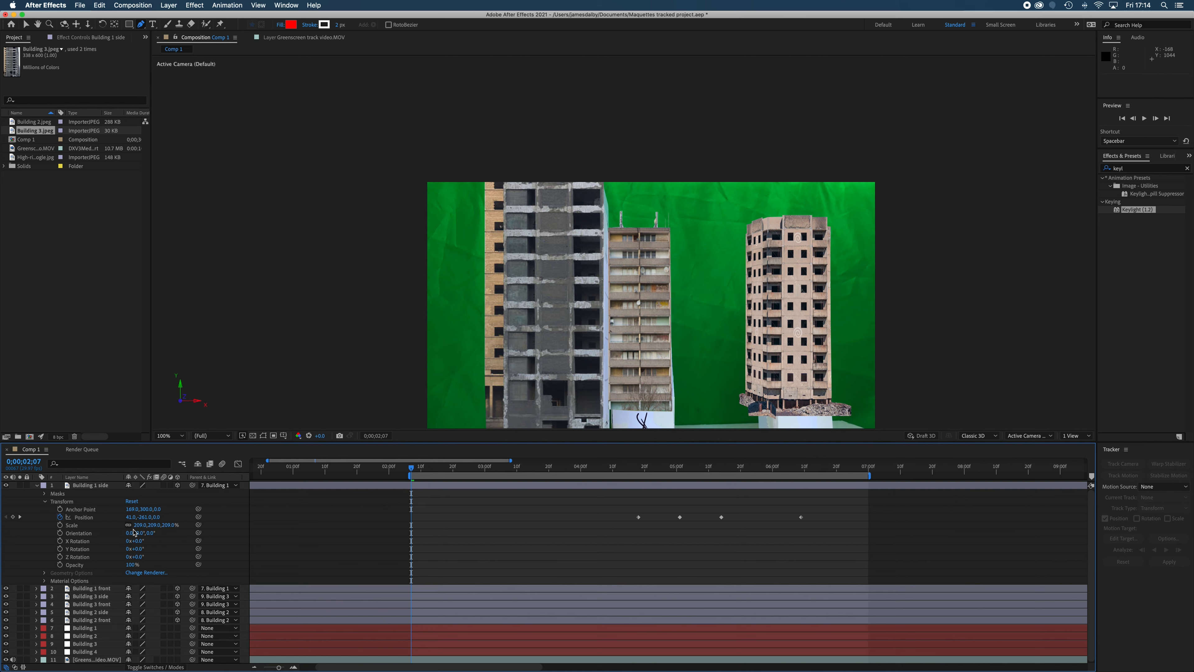
left_click(61, 517)
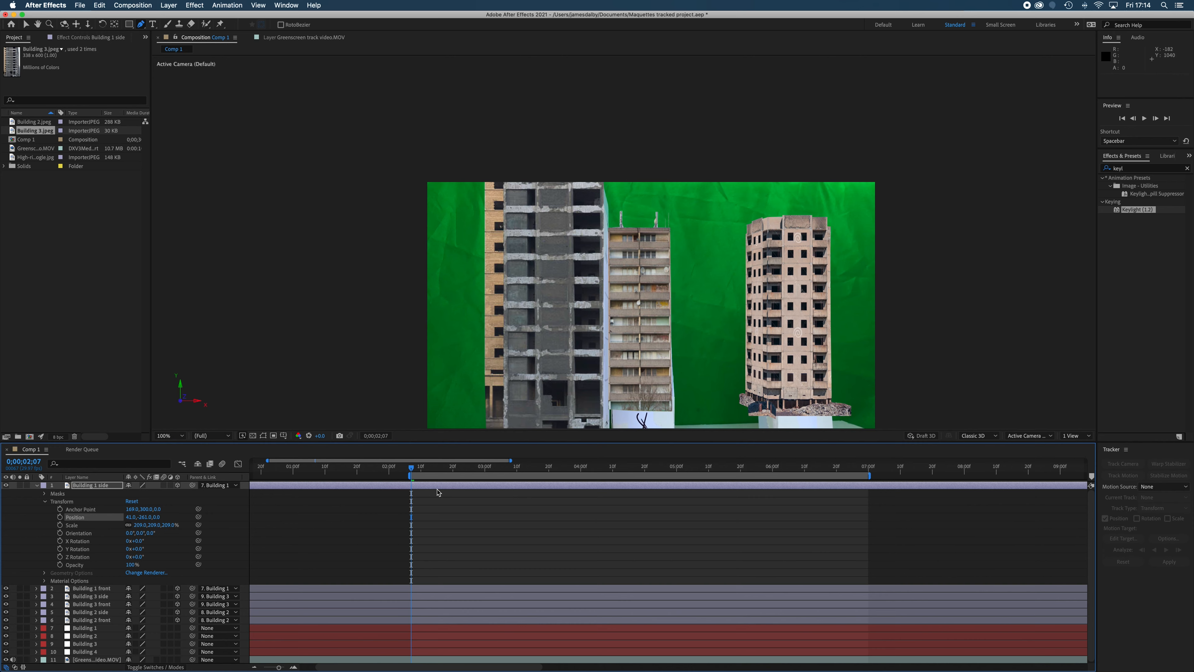
- At 0;00;03;26, set the Building 1 side layer's Y Rotation to 87° and hide the layer controls in the viewer
left_click_drag(413, 472, 568, 482)
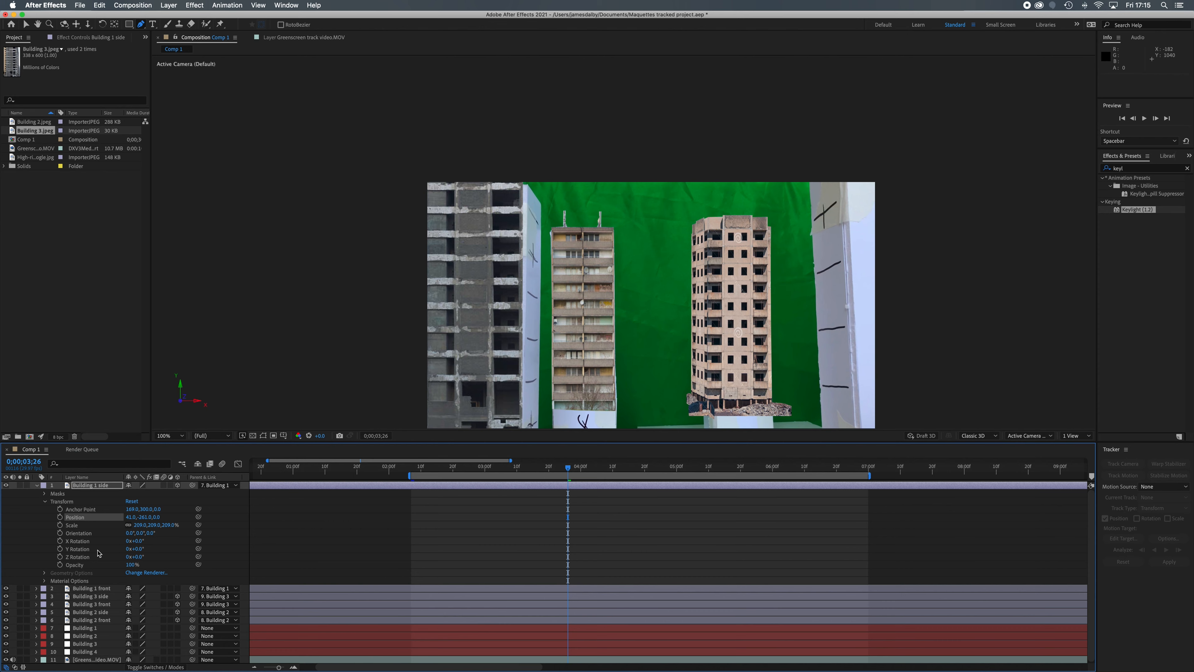
left_click_drag(139, 551, 99, 549)
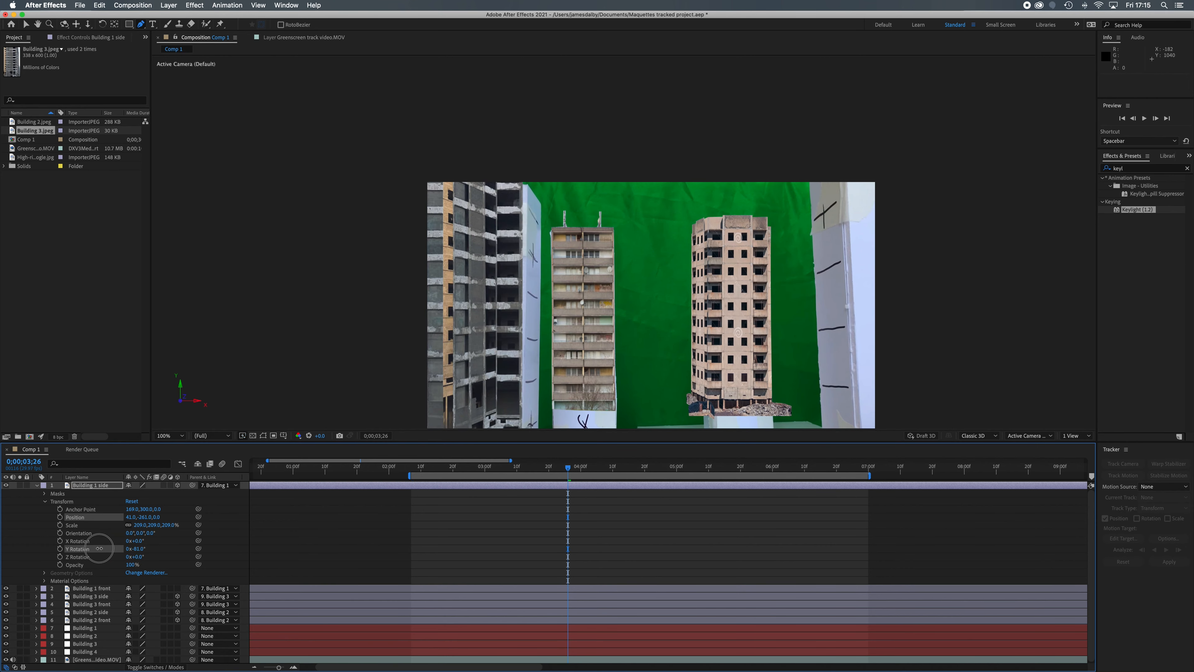
left_click_drag(99, 549, 183, 553)
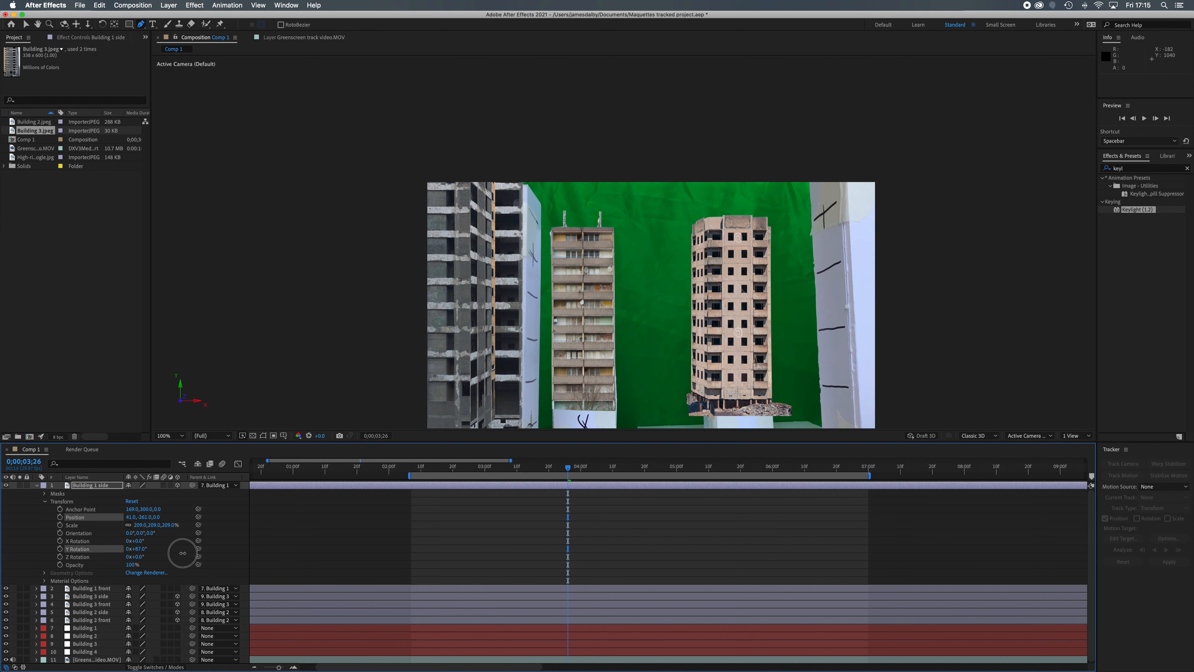
left_click_drag(183, 552, 183, 552)
left_click(178, 589)
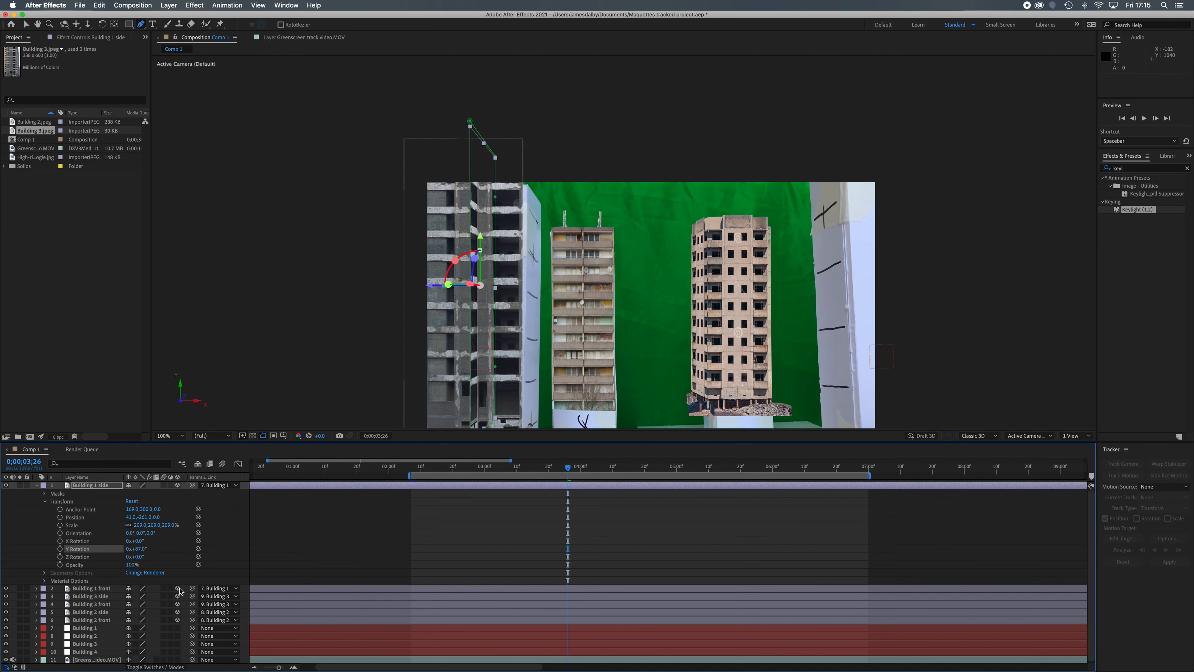
key("shift+super+h")
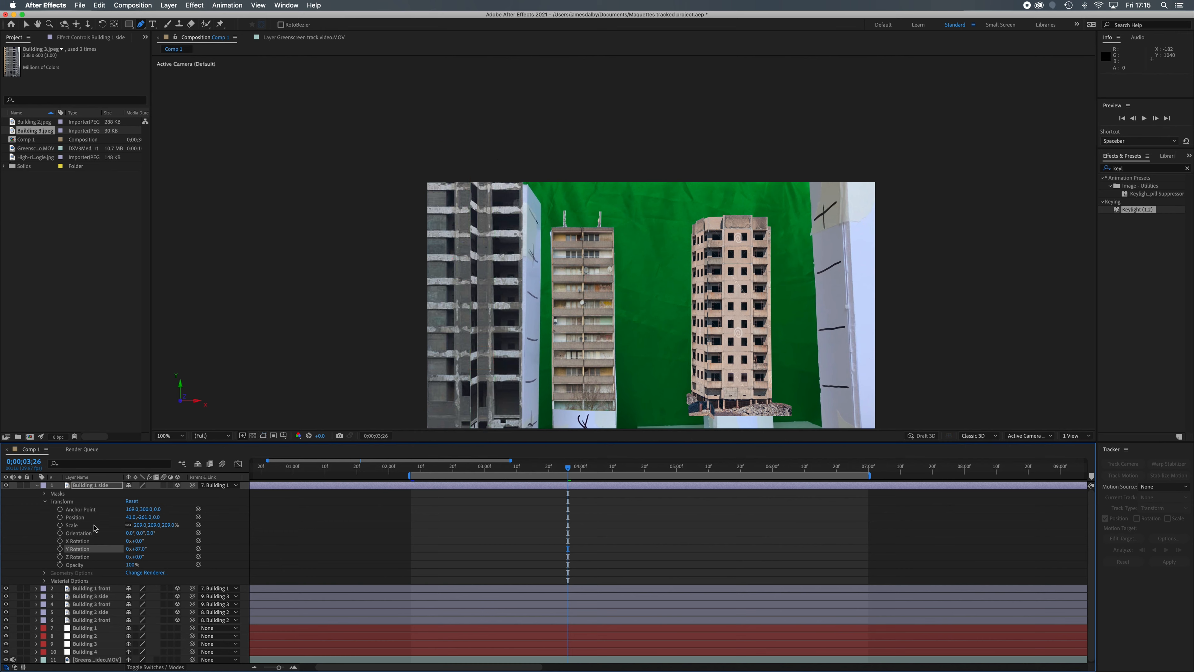
- Move the Building 1 side layer onto the model's side face, with X position about 211 and Z about 182
left_click_drag(156, 517, 186, 463)
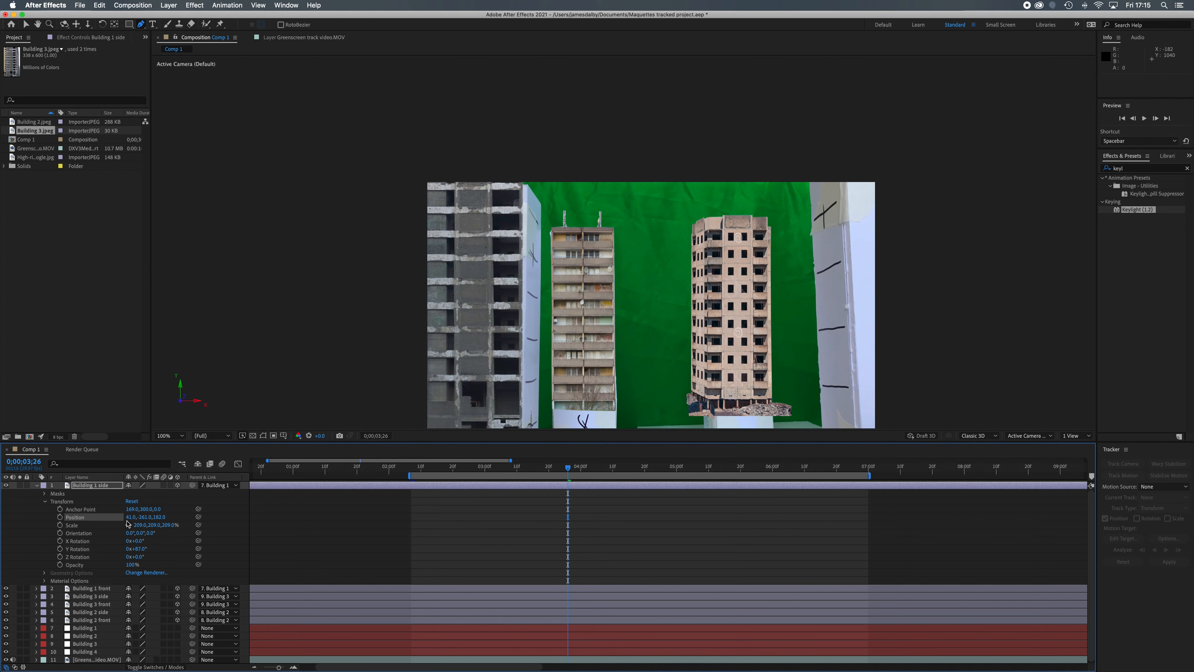
left_click_drag(131, 518, 215, 524)
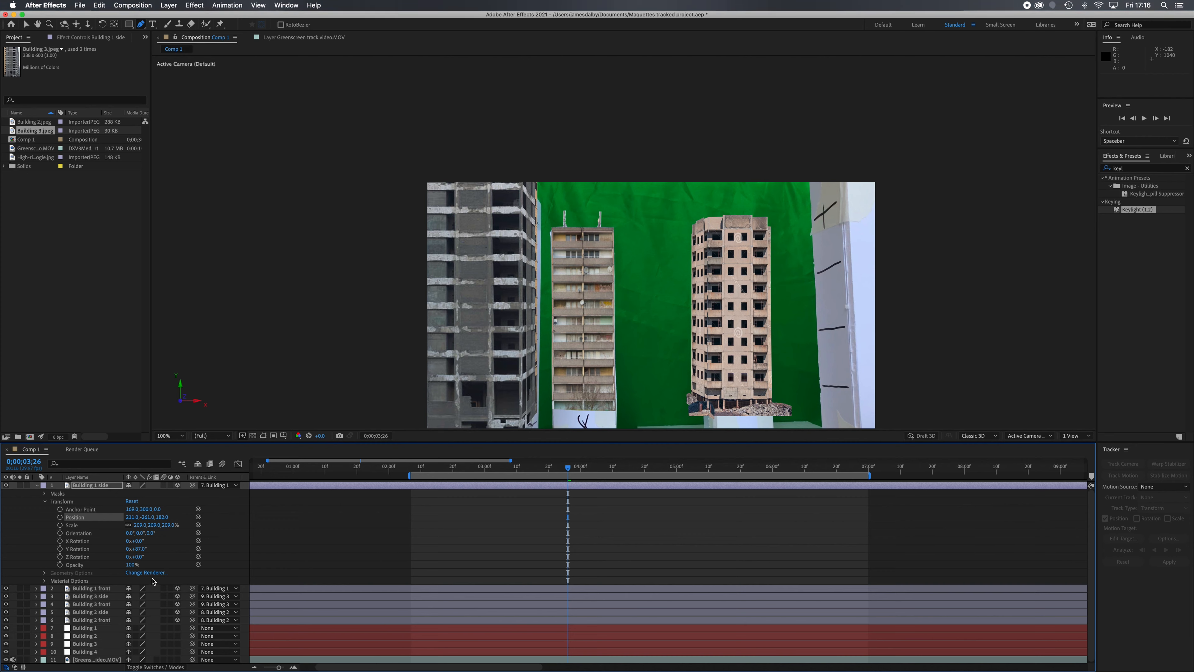
- Play back the composition from 0;00;02;07 and inspect the side facade's alignment at 0;00;04;18
left_click_drag(569, 471, 411, 476)
key("space")
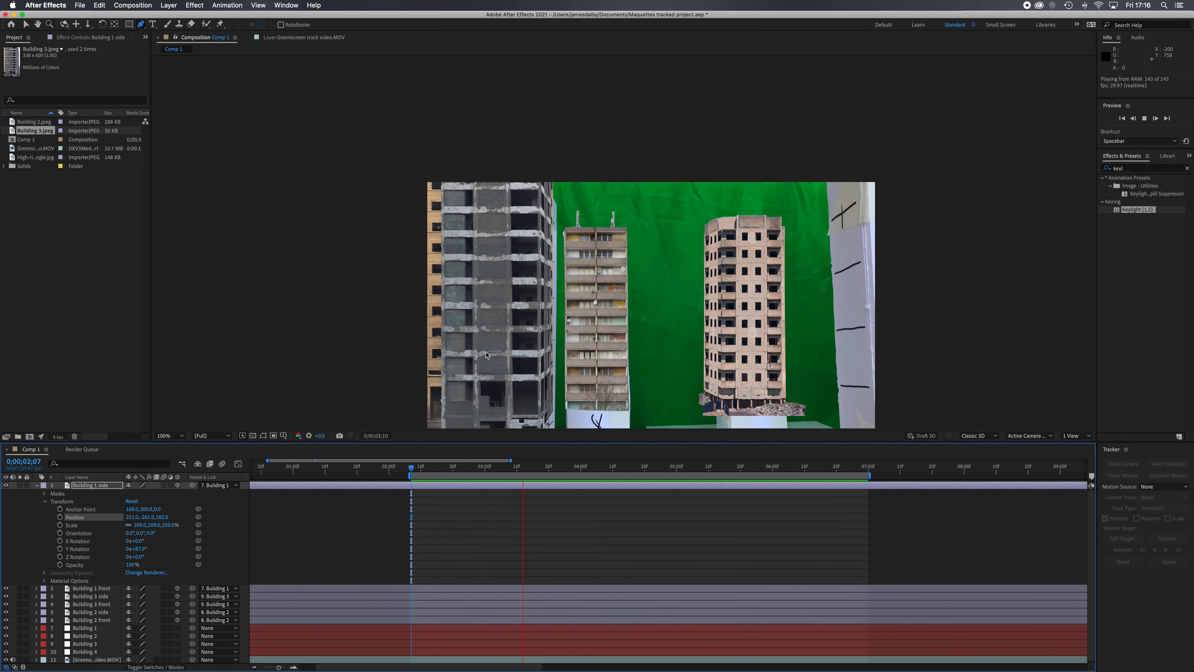
key("space")
left_click_drag(630, 472, 639, 472)
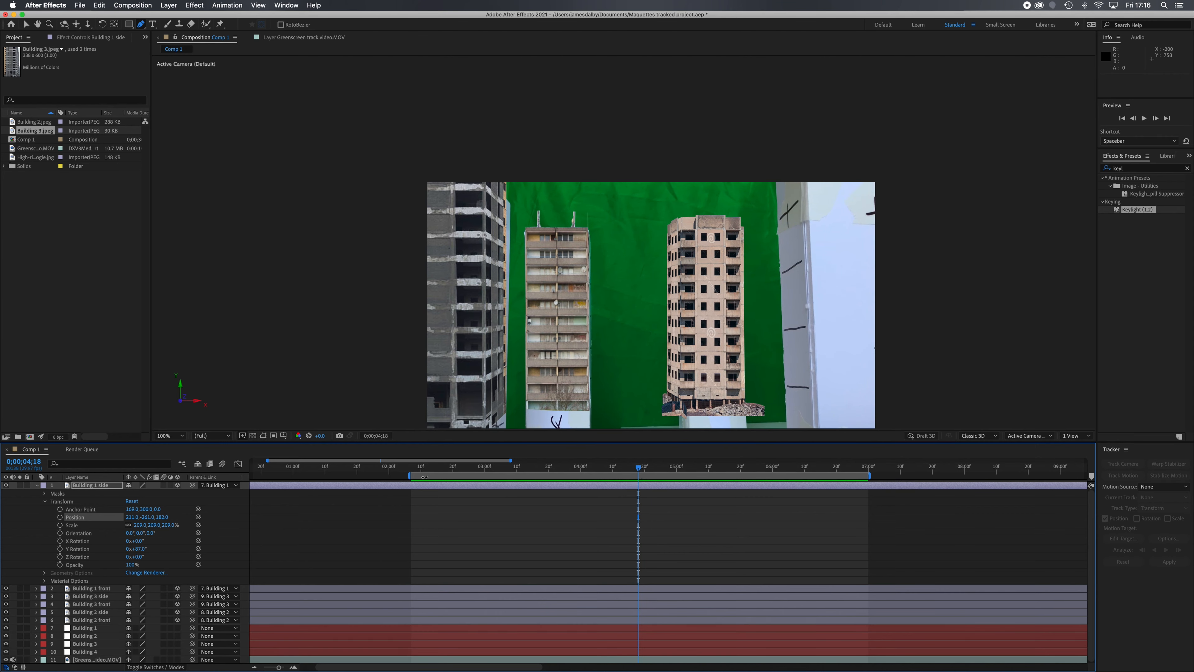
- Start Position keyframing on the Building 1 side layer at 0;00;04;18 and set its X position to about -41 at 0;00;06;08
left_click(59, 517)
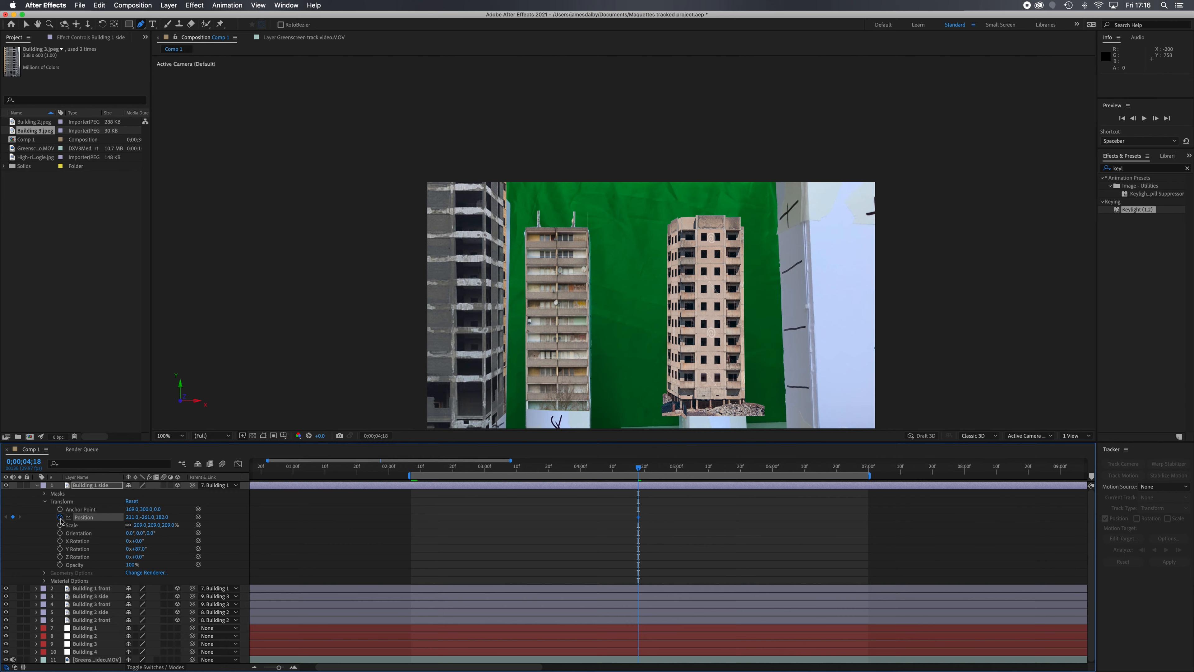
left_click_drag(639, 472, 798, 493)
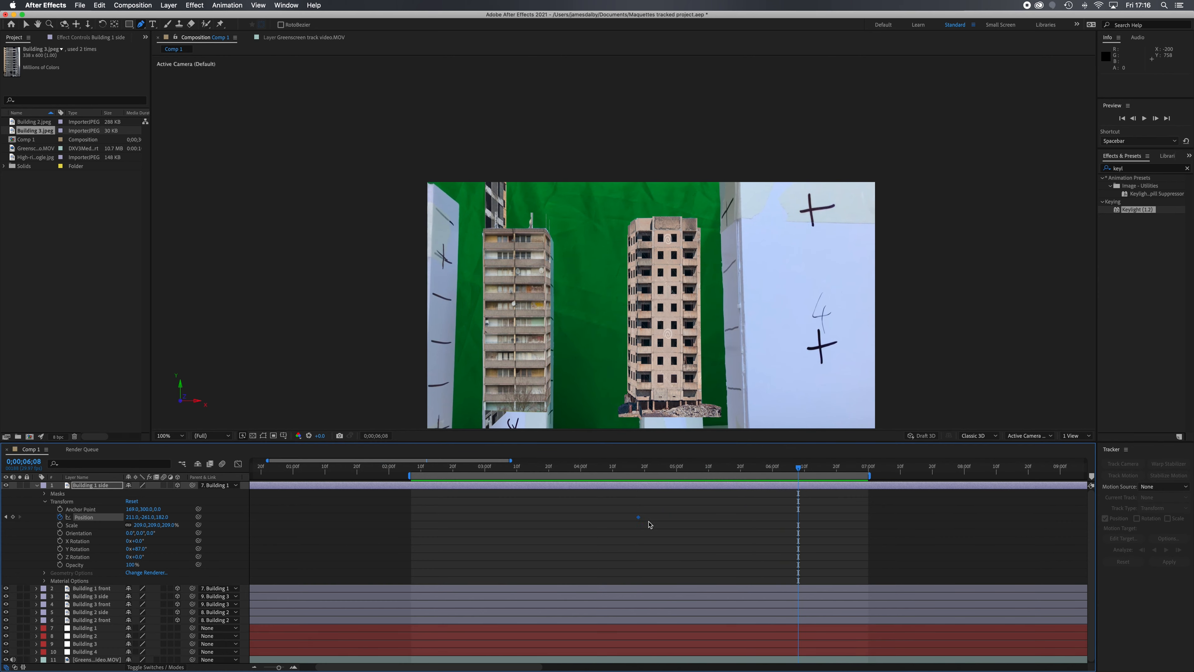
left_click_drag(134, 516, 20, 515)
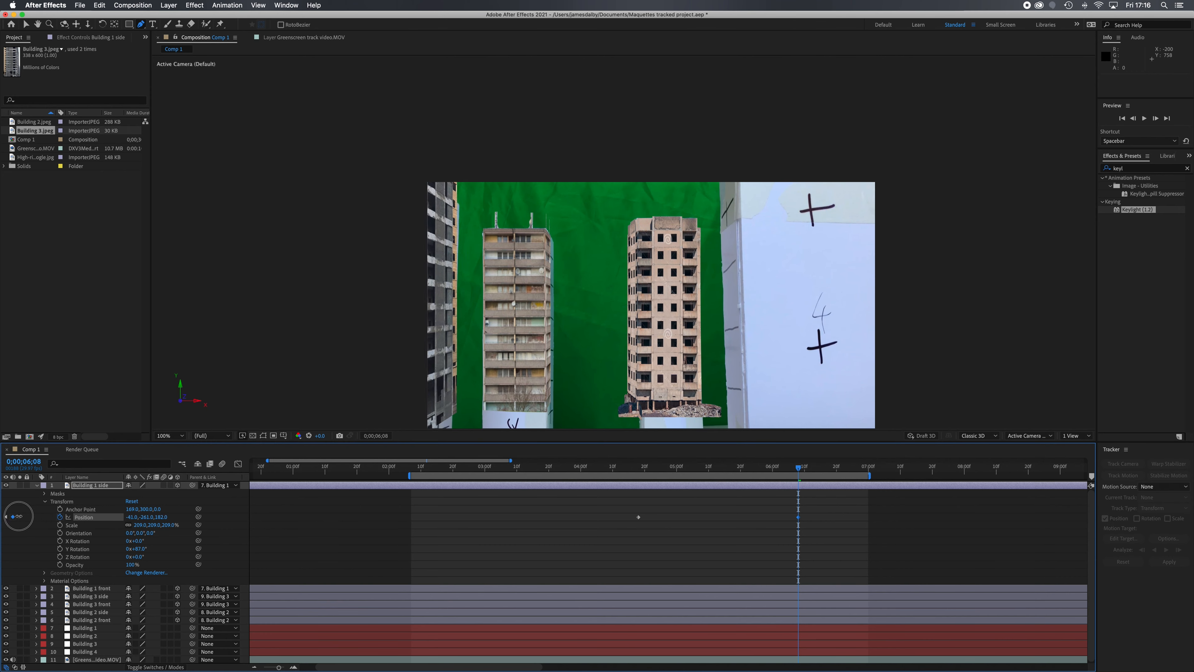
left_click_drag(19, 516, 19, 516)
- Keyframe the side facade's X position at about 67 at 0;00;05;14 and shift it slightly left at 0;00;05;02 to match the model
left_click(795, 469)
left_click_drag(795, 469, 722, 475)
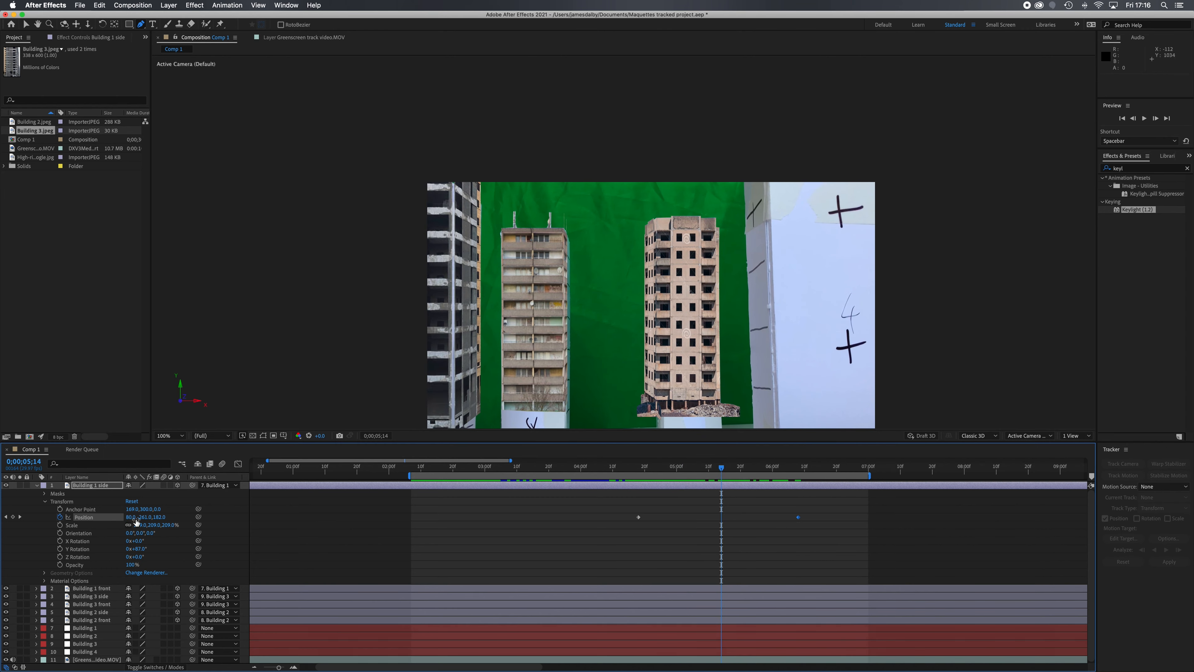
left_click_drag(133, 519, 127, 517)
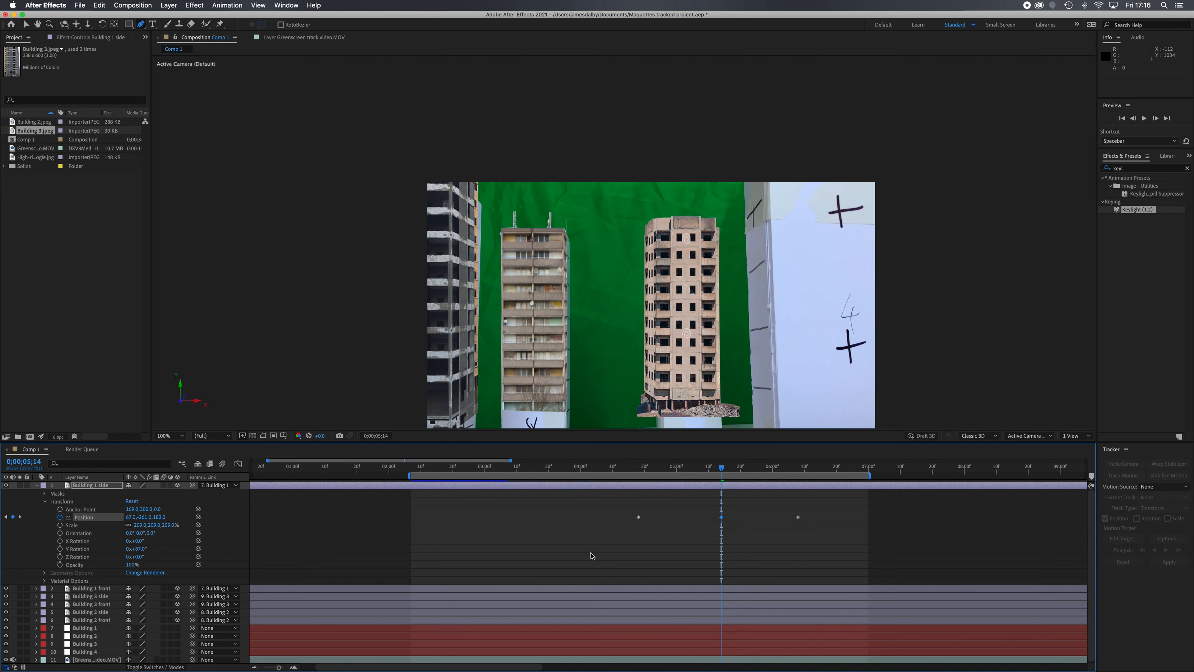
left_click_drag(721, 470, 683, 469)
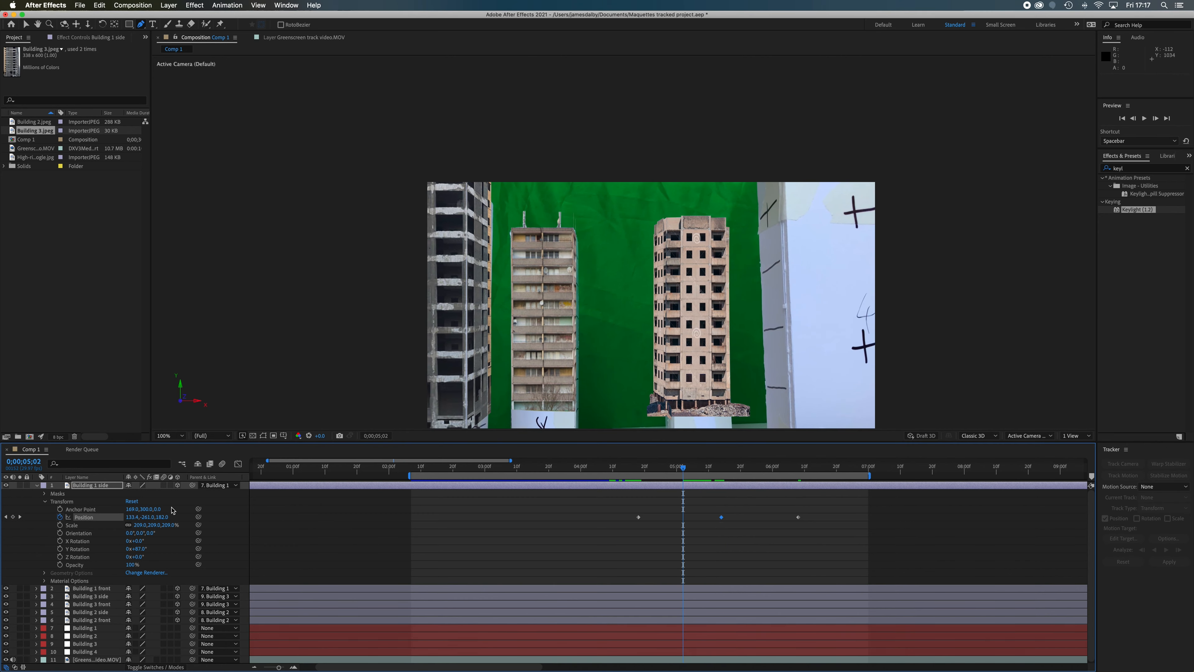
left_click_drag(134, 517, 130, 519)
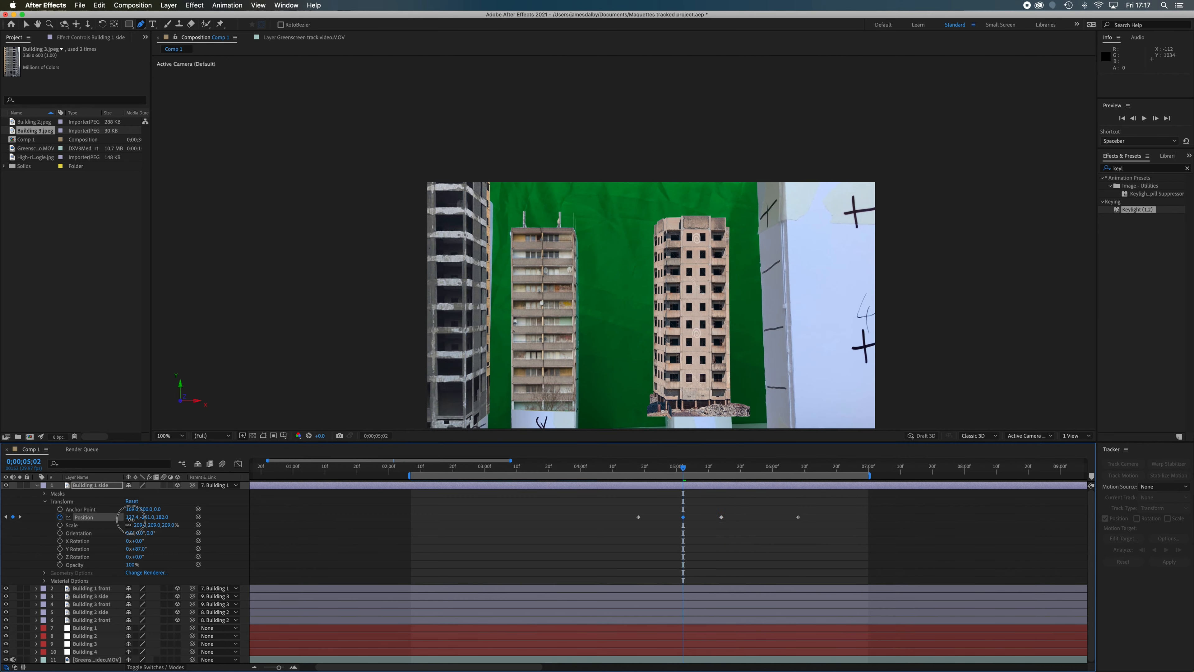
- Play back the composition from 0;00;04;04 to check how the side facade follows the model
left_click_drag(686, 470, 594, 482)
key("space")
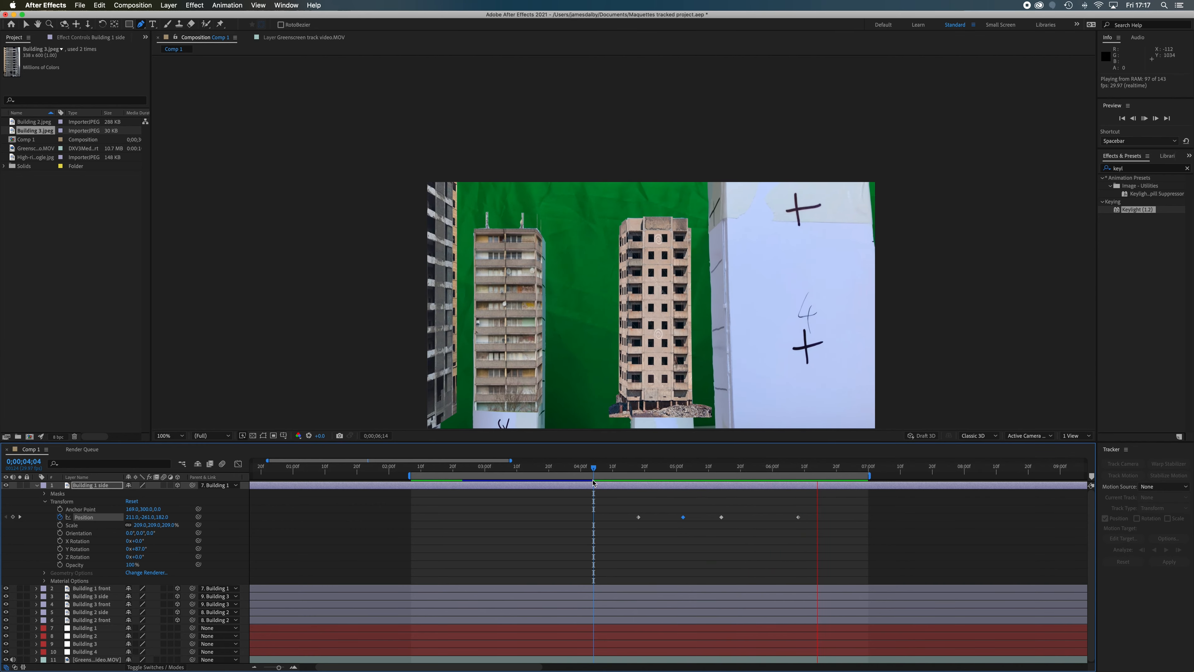
key("space")
- With the Building 1 side layer temporarily hidden, keyframe its X position at about -196 at 0;00;07;03
left_click_drag(428, 468, 799, 527)
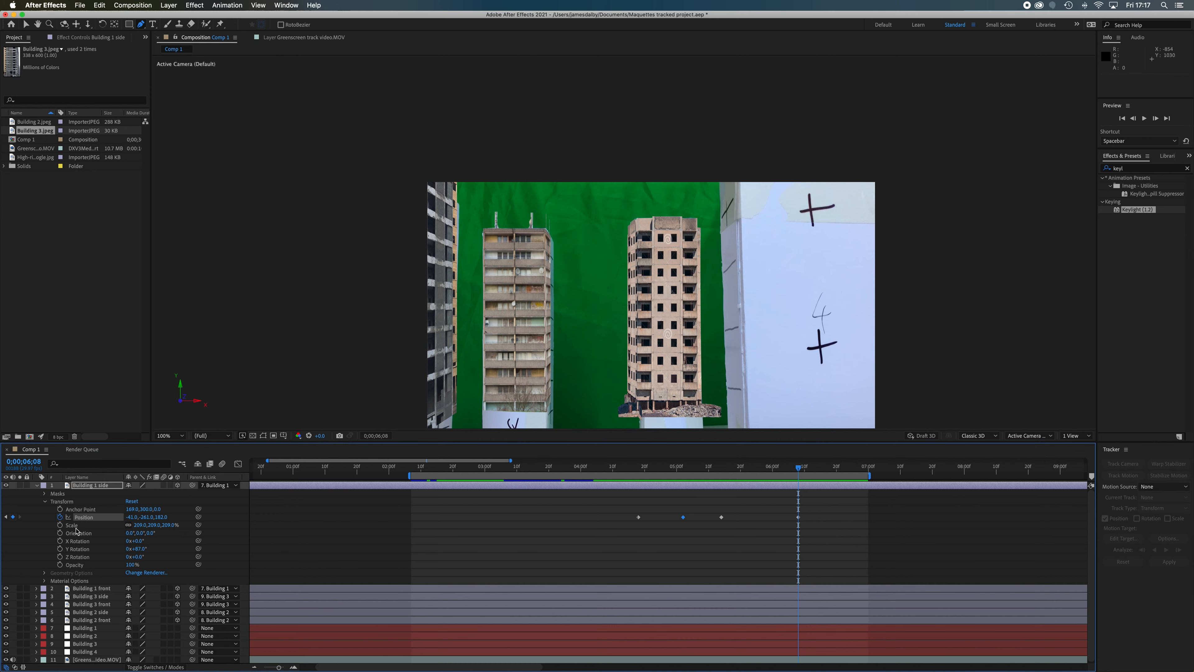
left_click(6, 485)
left_click_drag(801, 472, 879, 478)
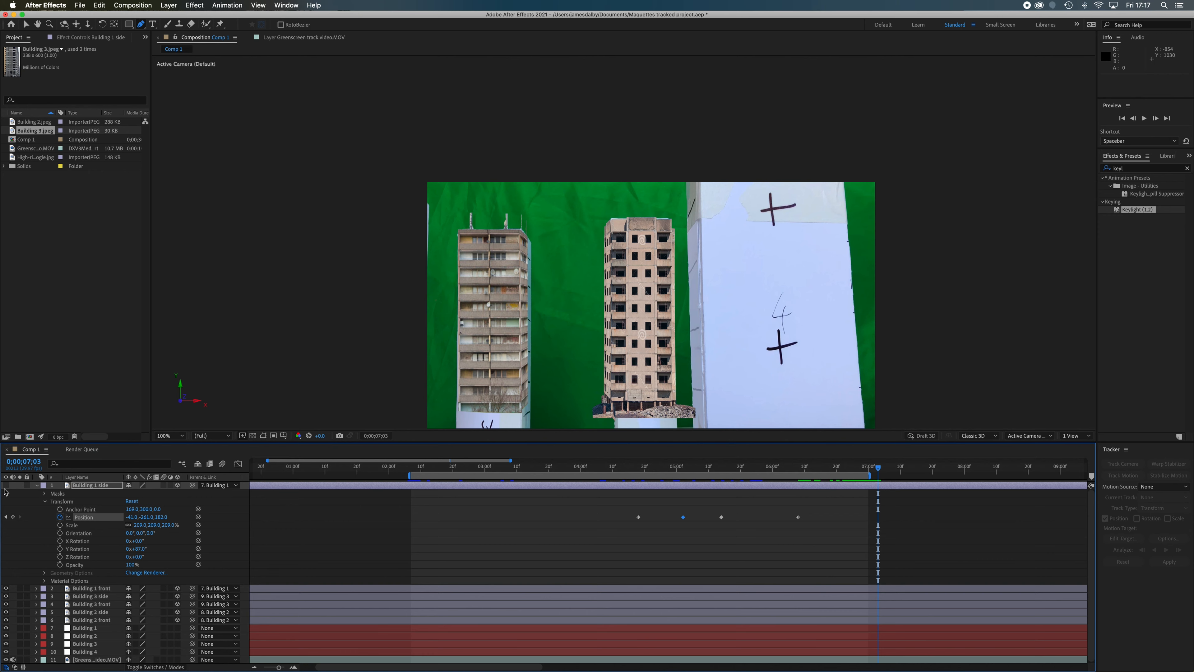
left_click(98, 486)
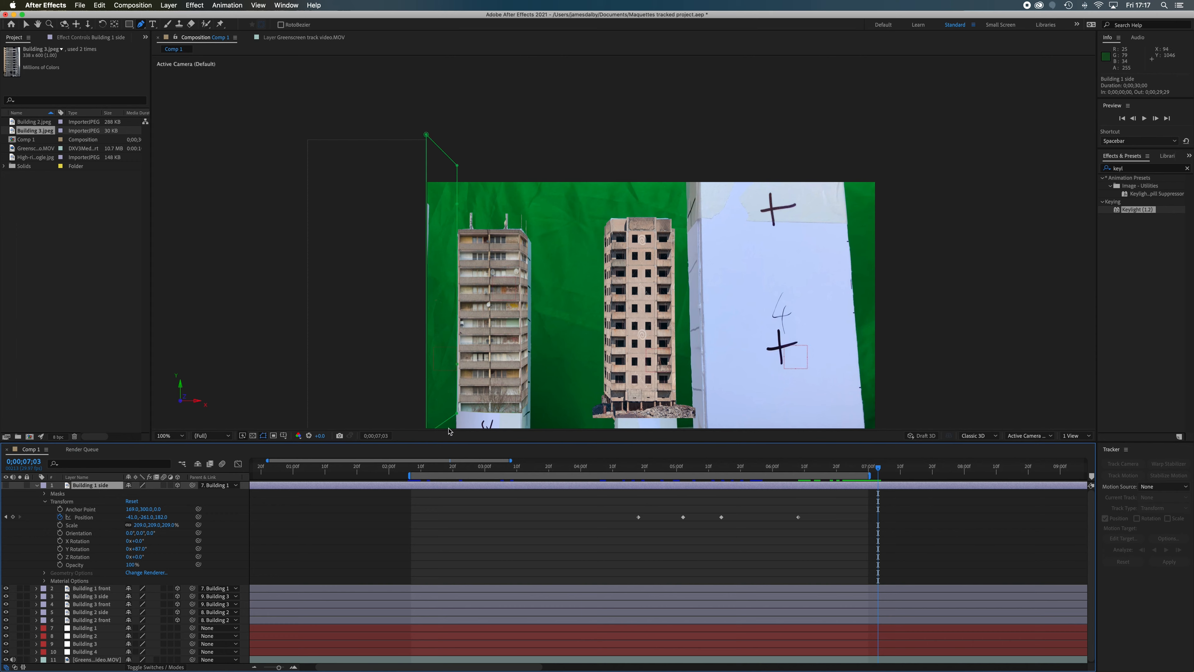
left_click_drag(131, 519, 61, 521)
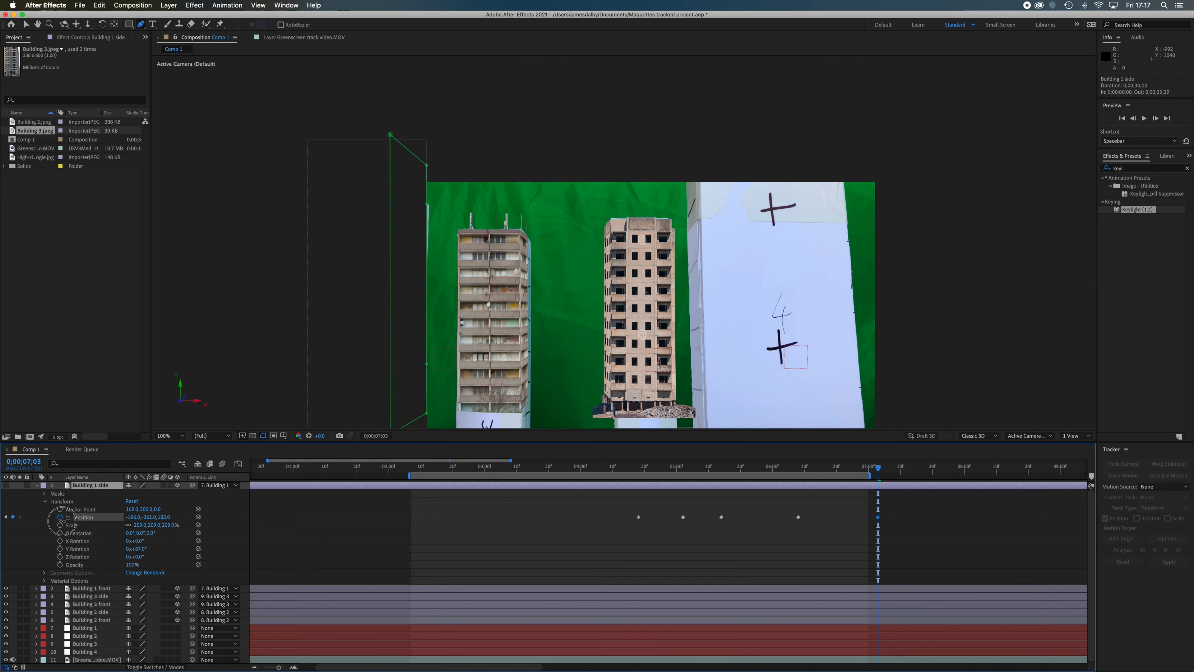
left_click_drag(62, 521, 62, 521)
left_click(6, 486)
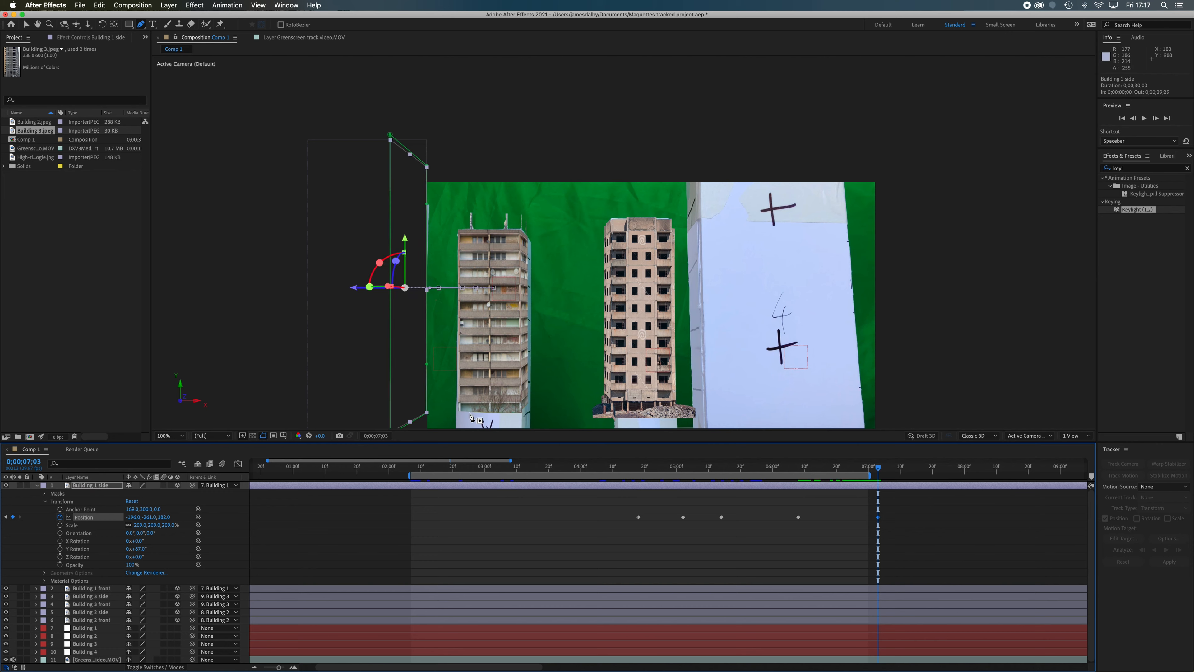
- Play back the composition from 0;00;02;04 and inspect the side facade's alignment at 0;00;07;00
left_click_drag(878, 472, 402, 468)
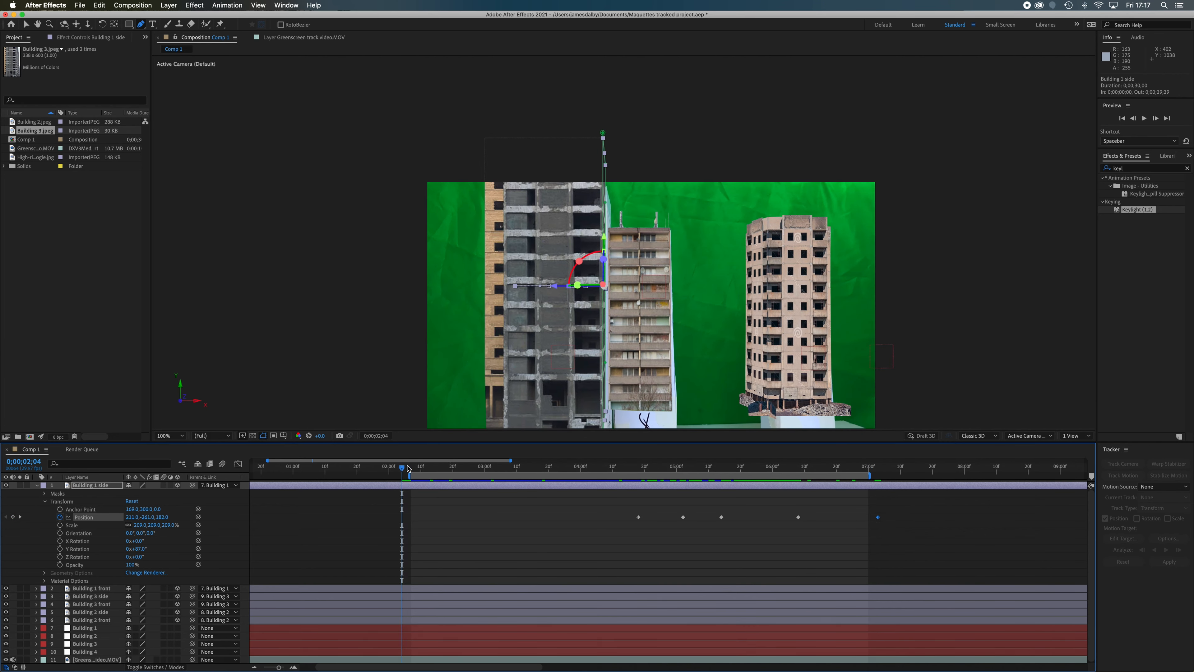
key("space")
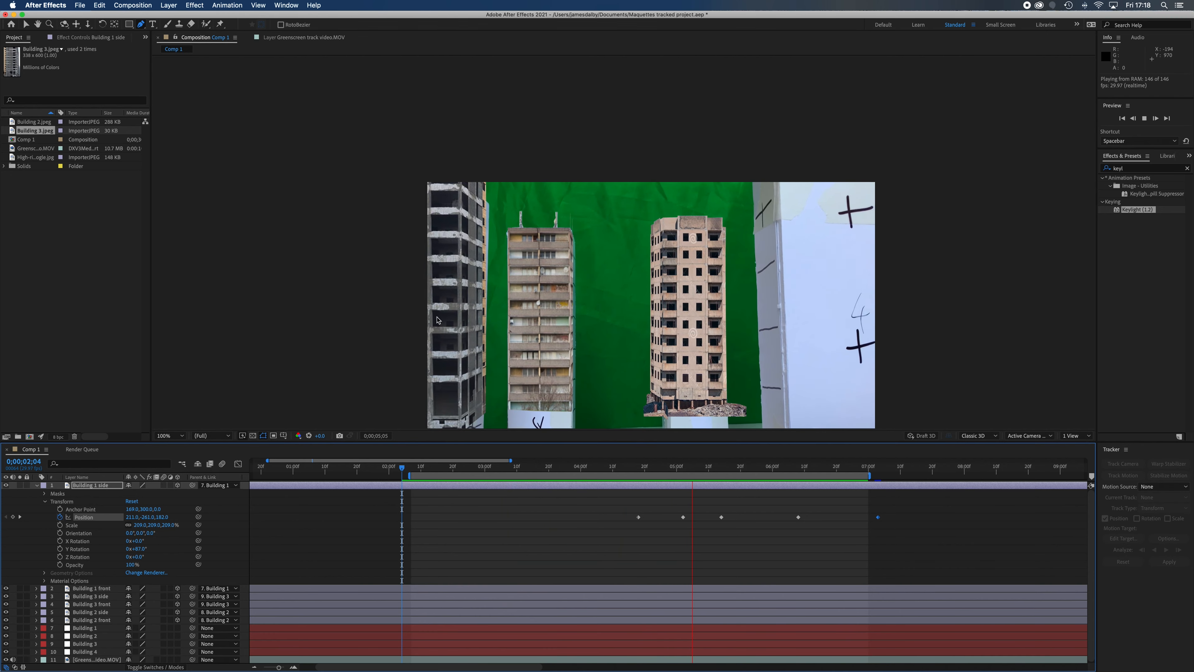
key("space")
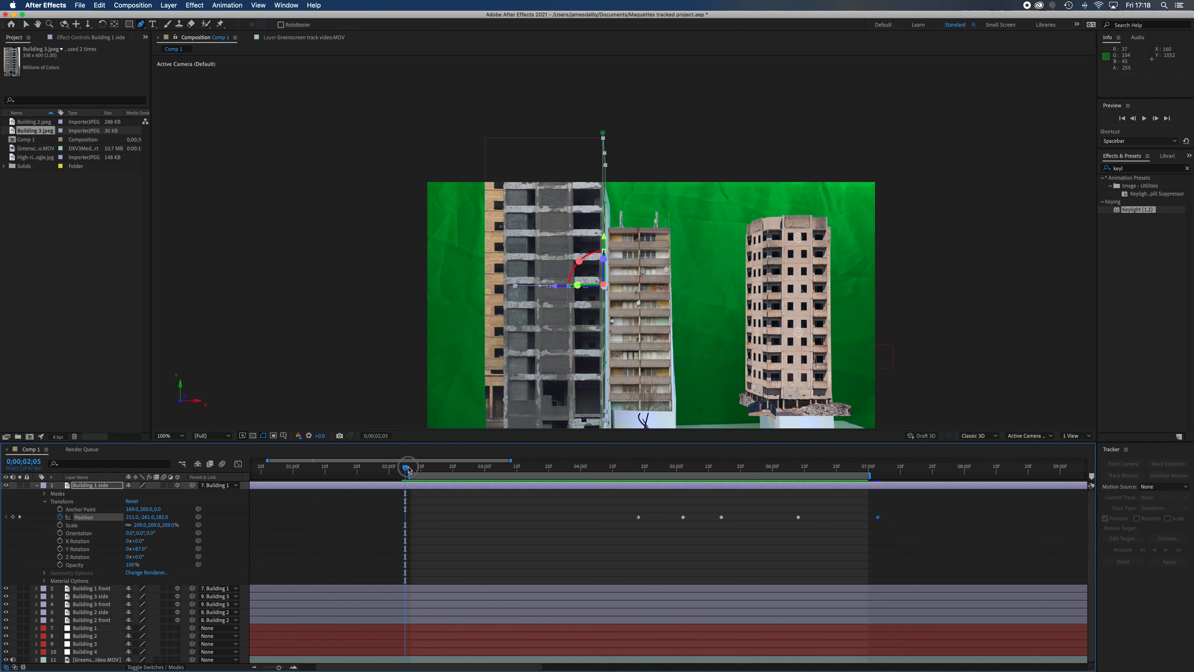
left_click_drag(408, 469, 870, 491)
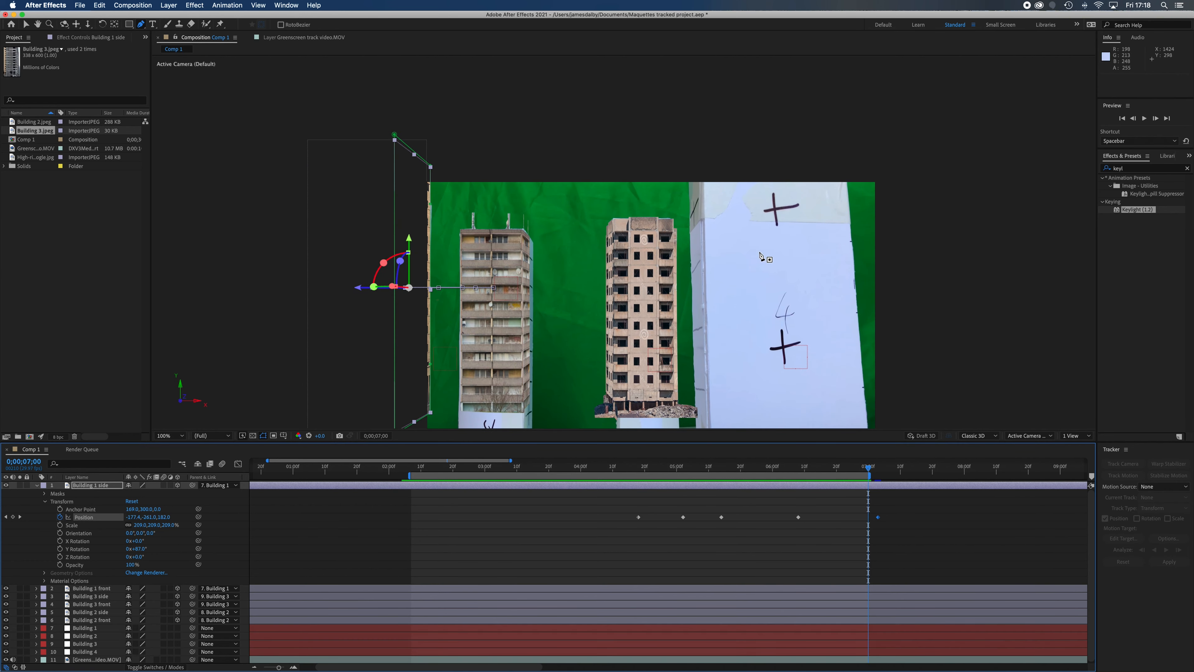